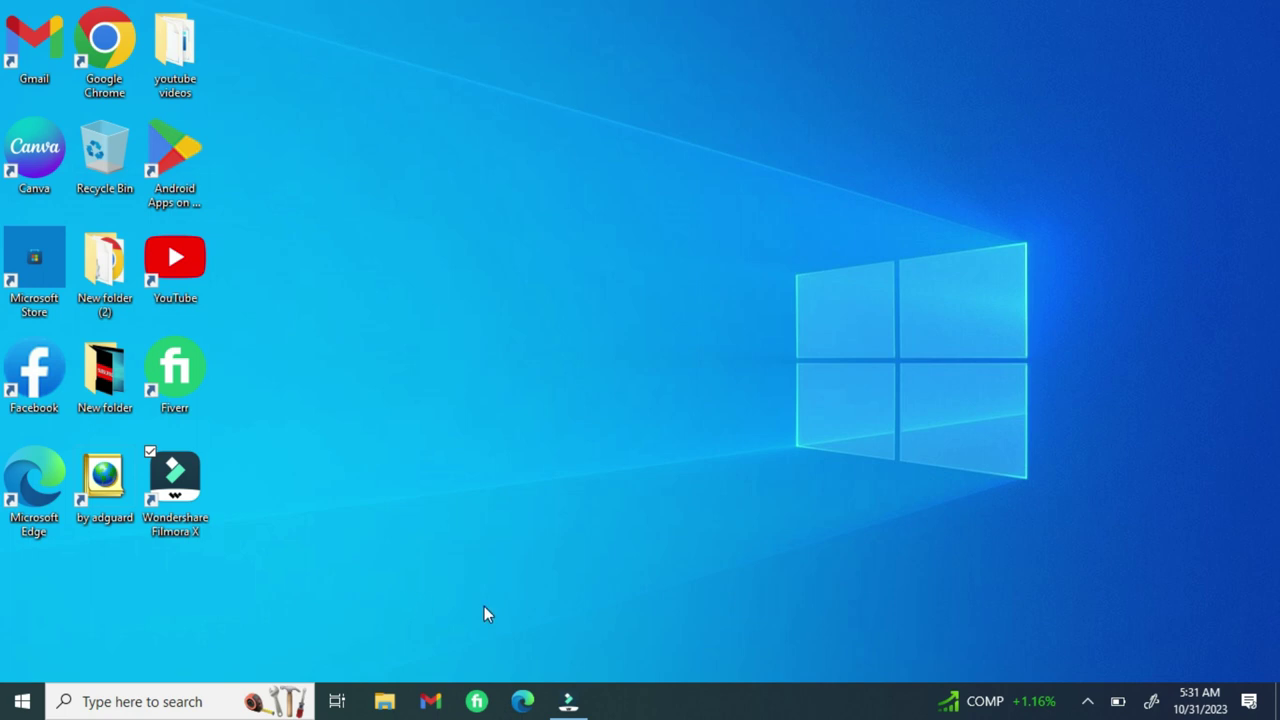
Step: Switch to the open Wondershare Filmora project
click(572, 703)
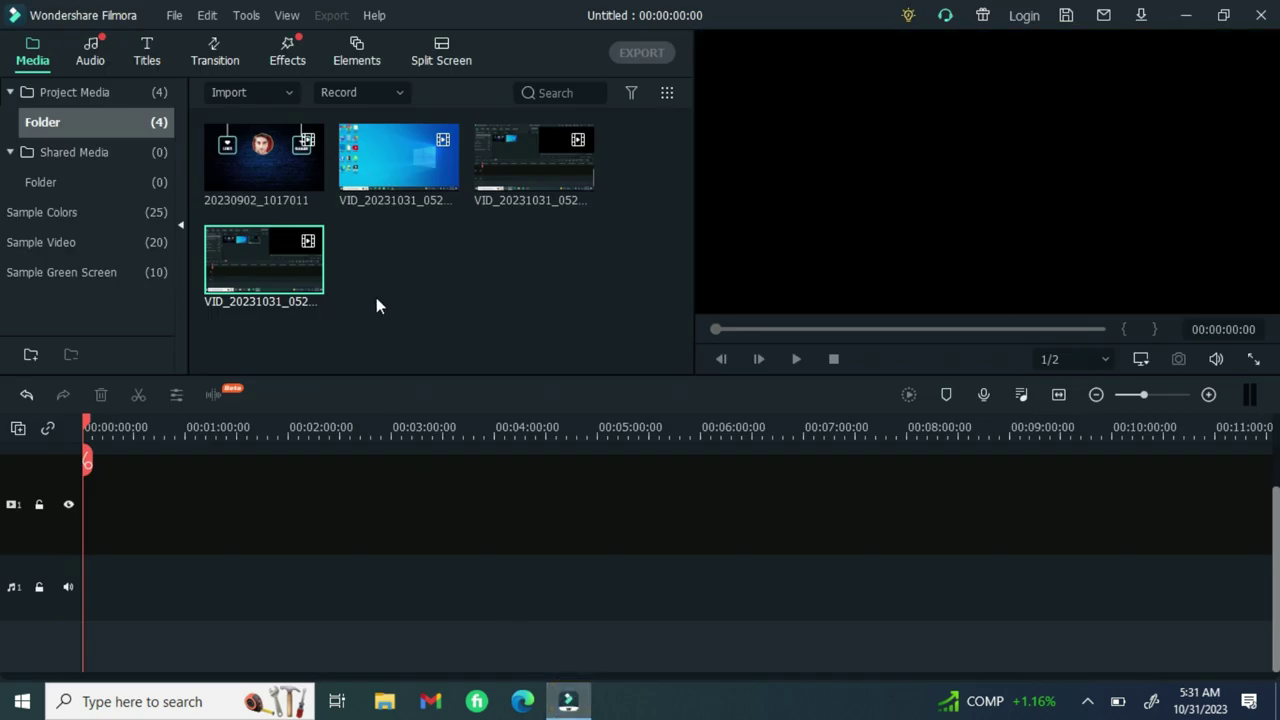
click(286, 90)
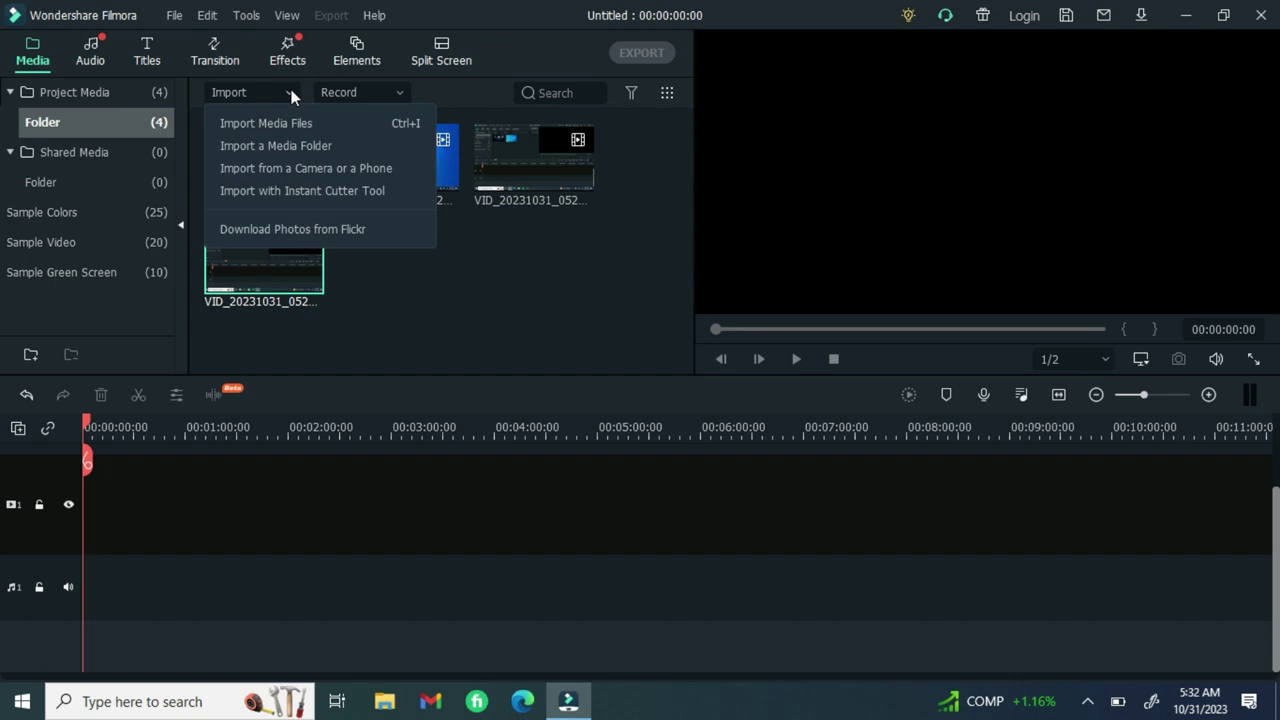
click(286, 123)
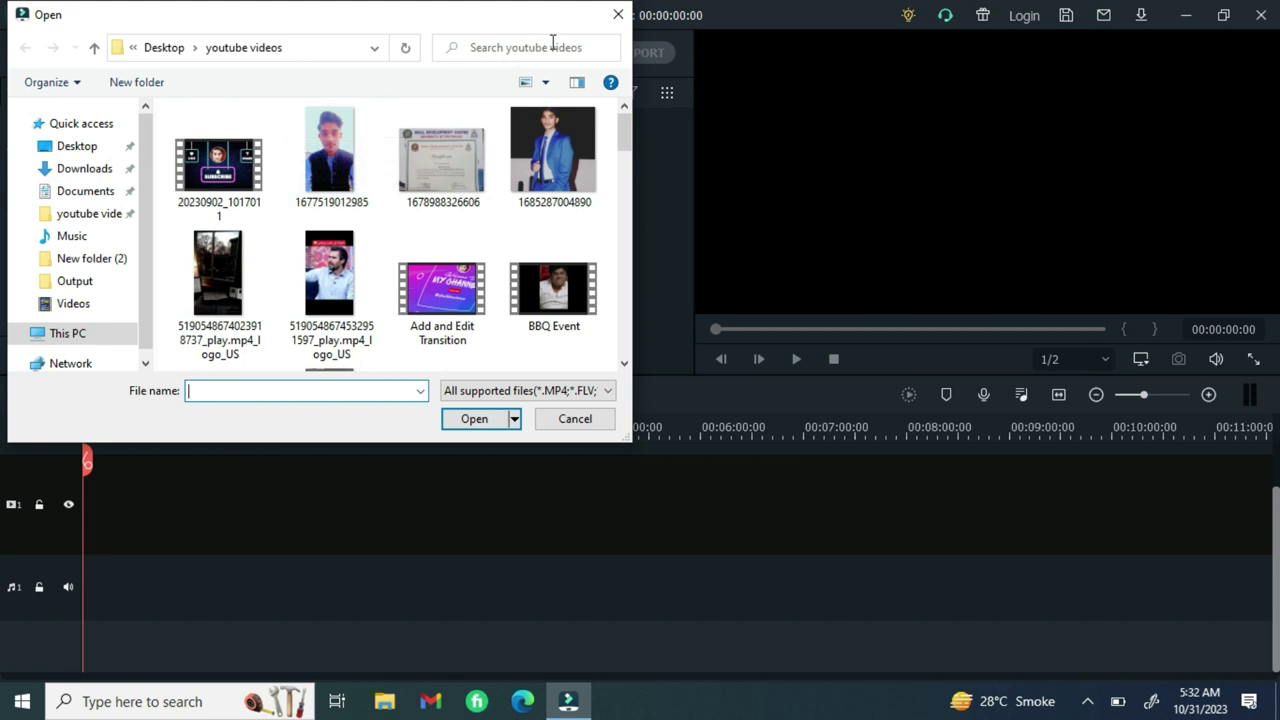
click(620, 14)
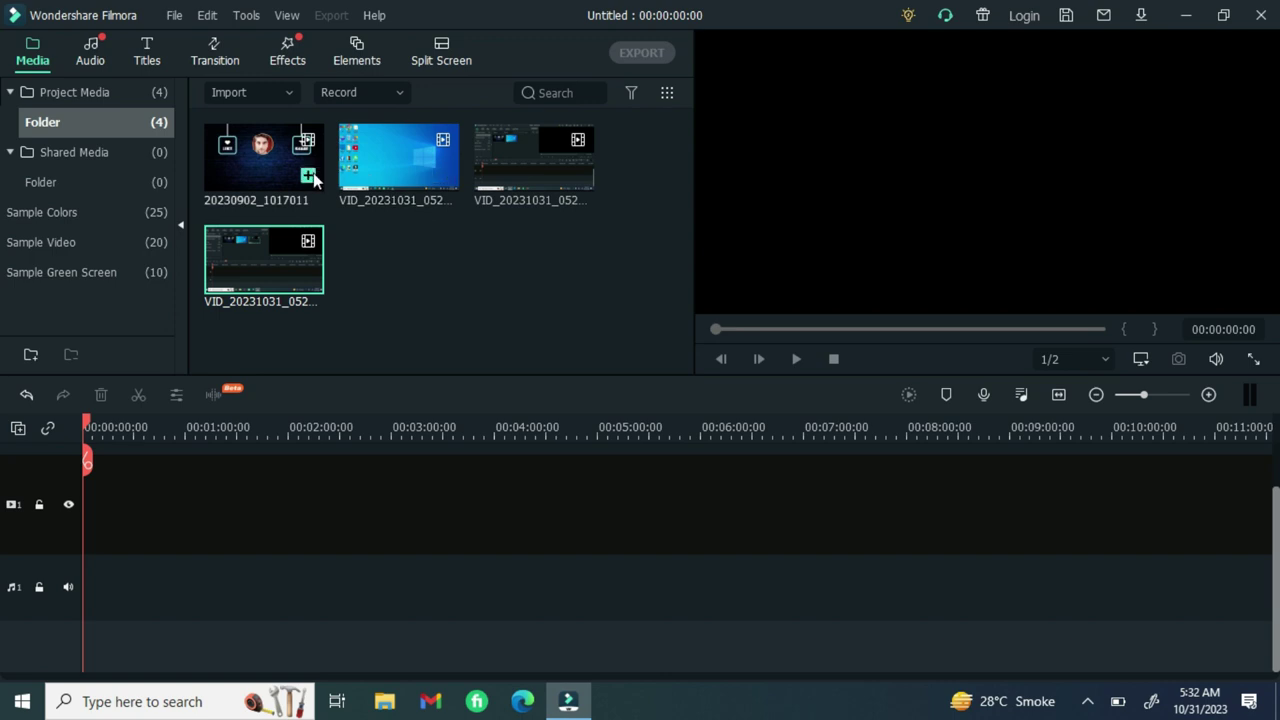
Step: Add the 20230902_1017011 clip to the timeline, keeping the project settings of 1920 x 1080 25fps, and preview it
click(308, 178)
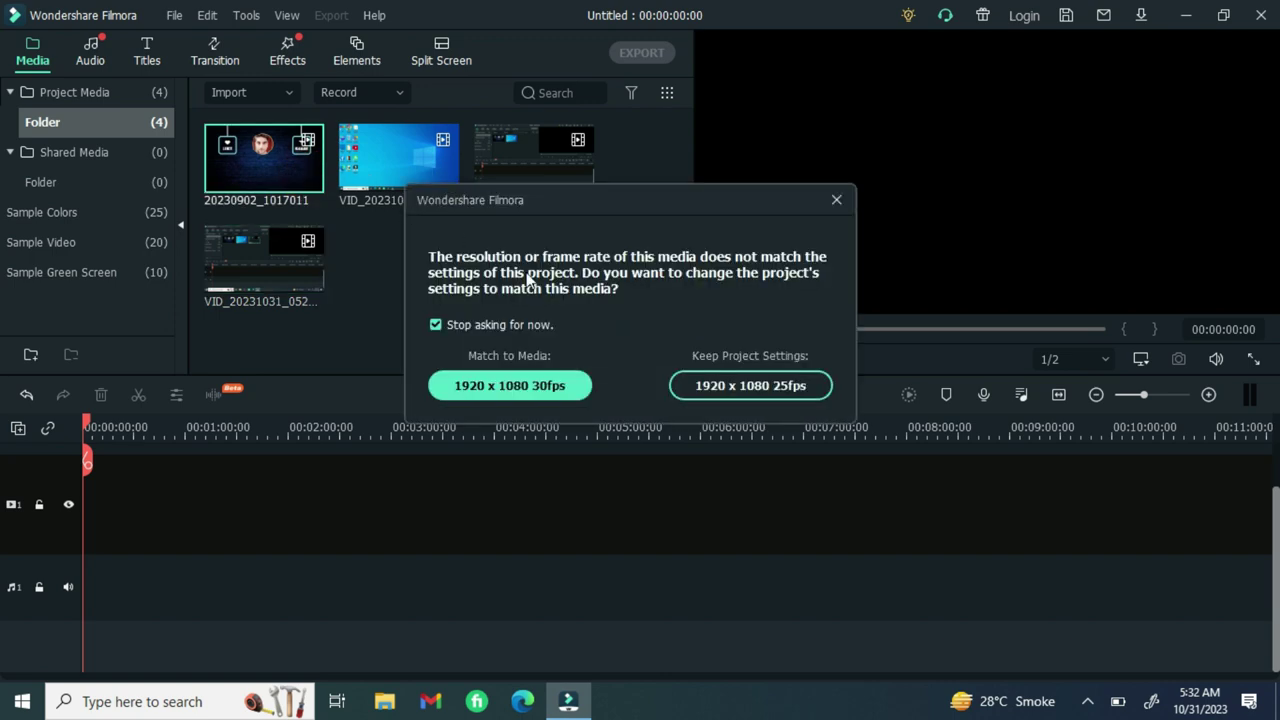
click(737, 385)
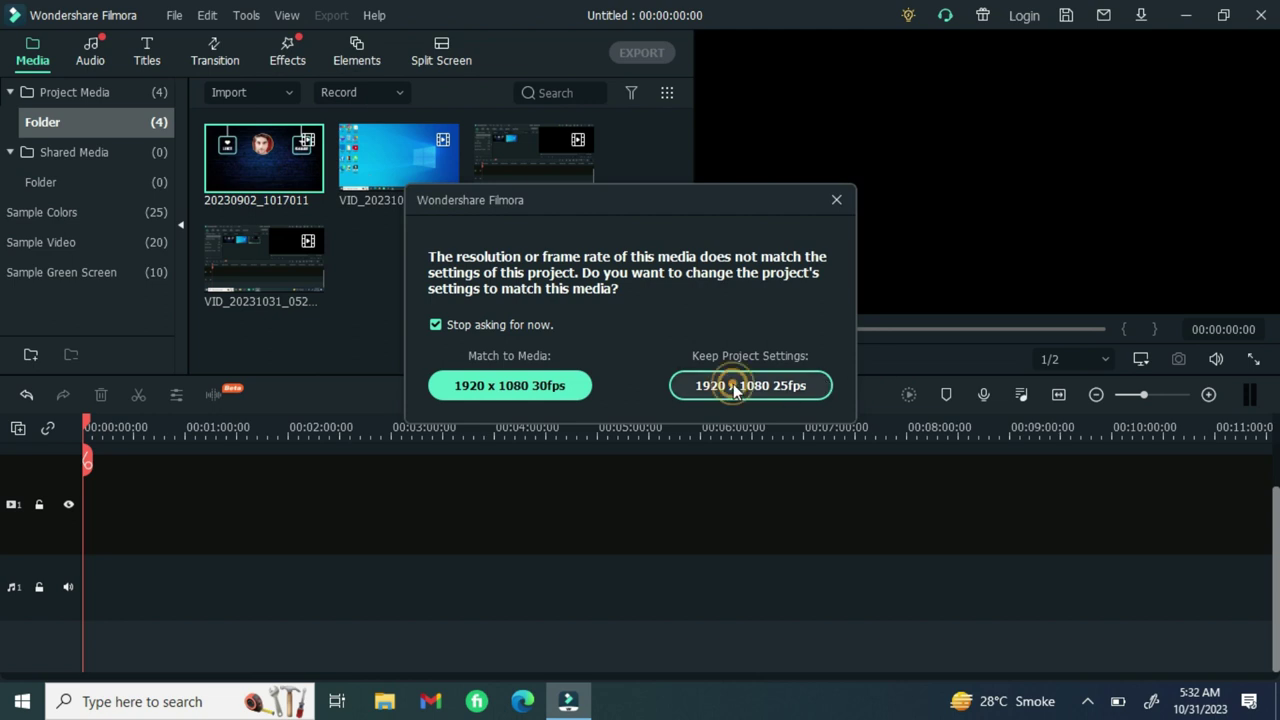
click(797, 360)
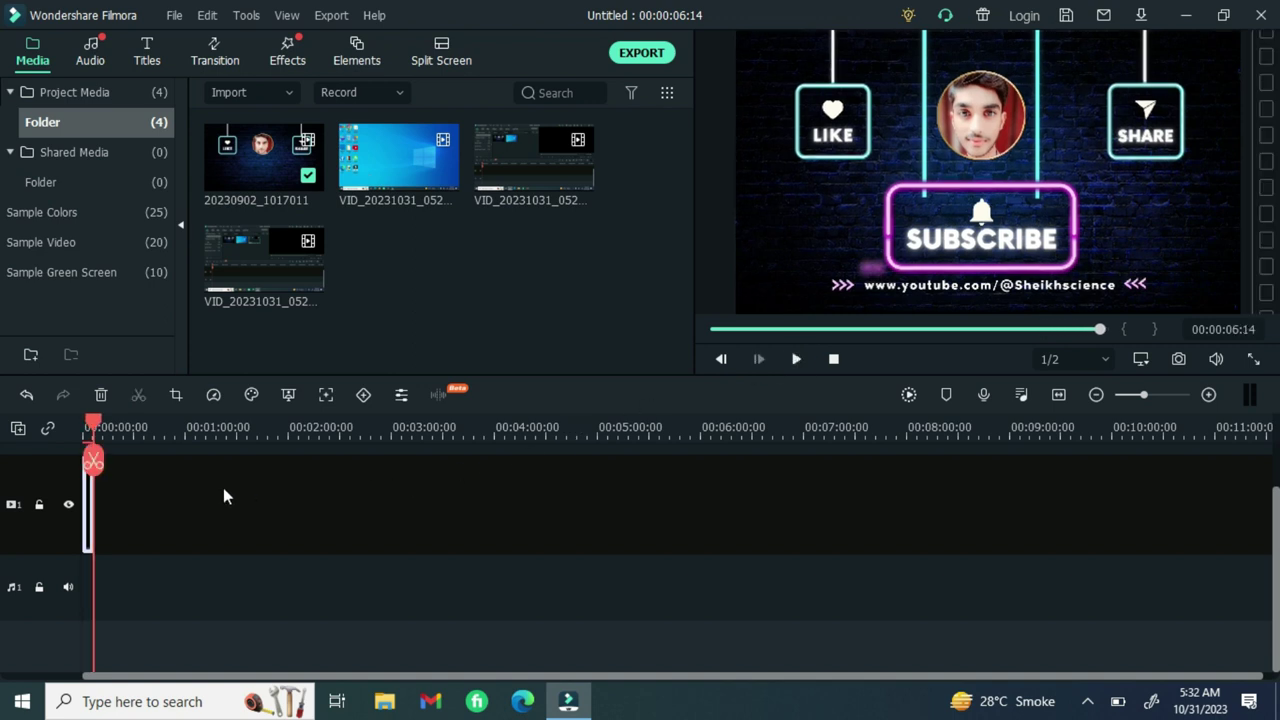
Step: Enable Stabilization on the timeline clip, apply it and play the clip back
double_click(88, 505)
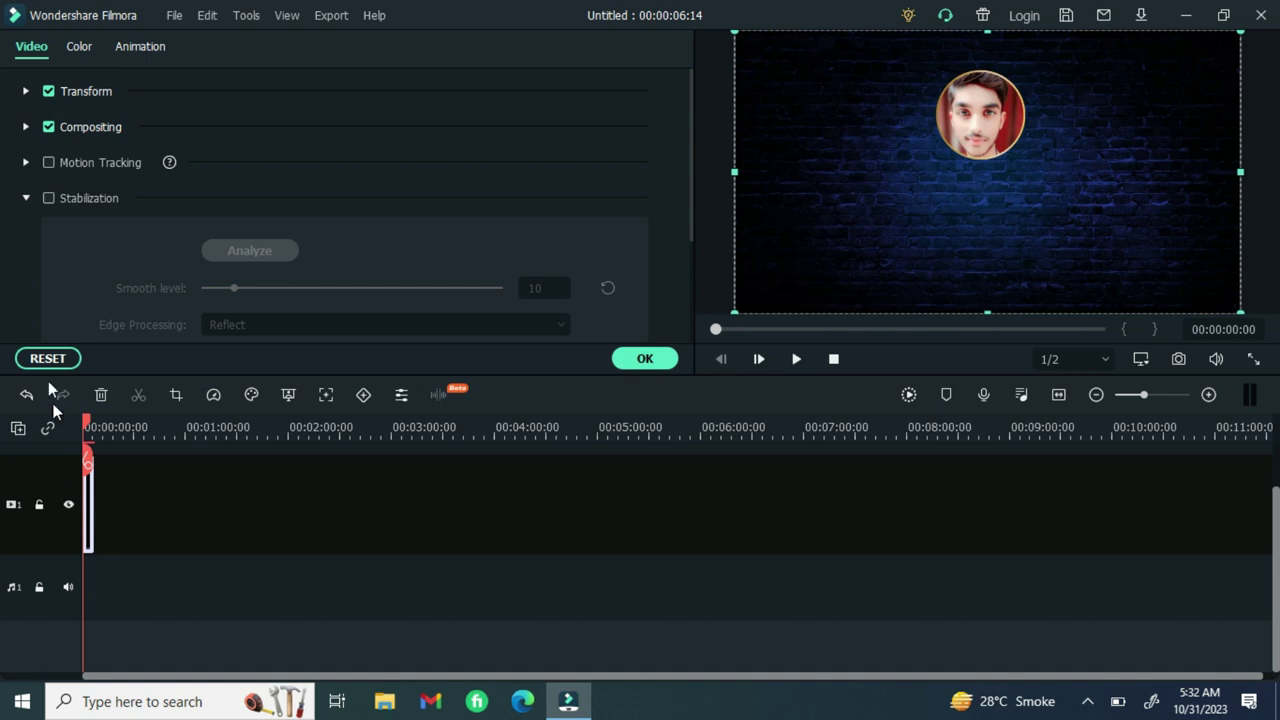
click(48, 198)
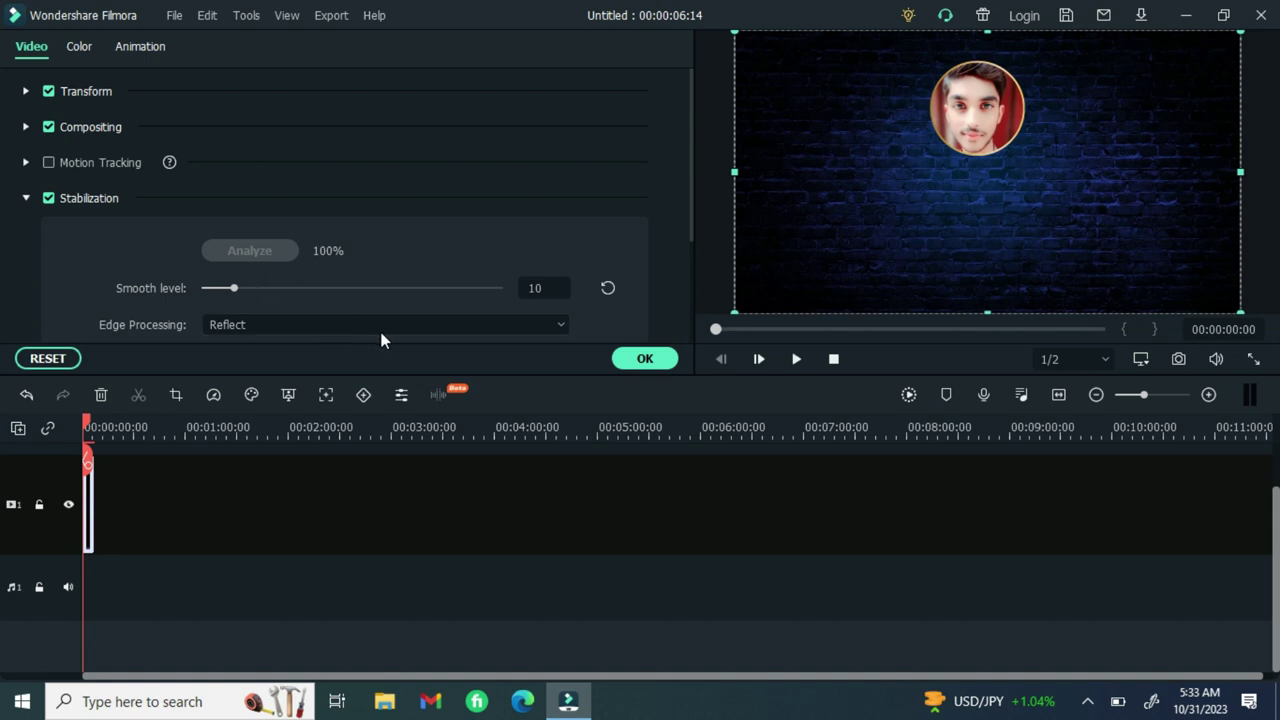
click(642, 358)
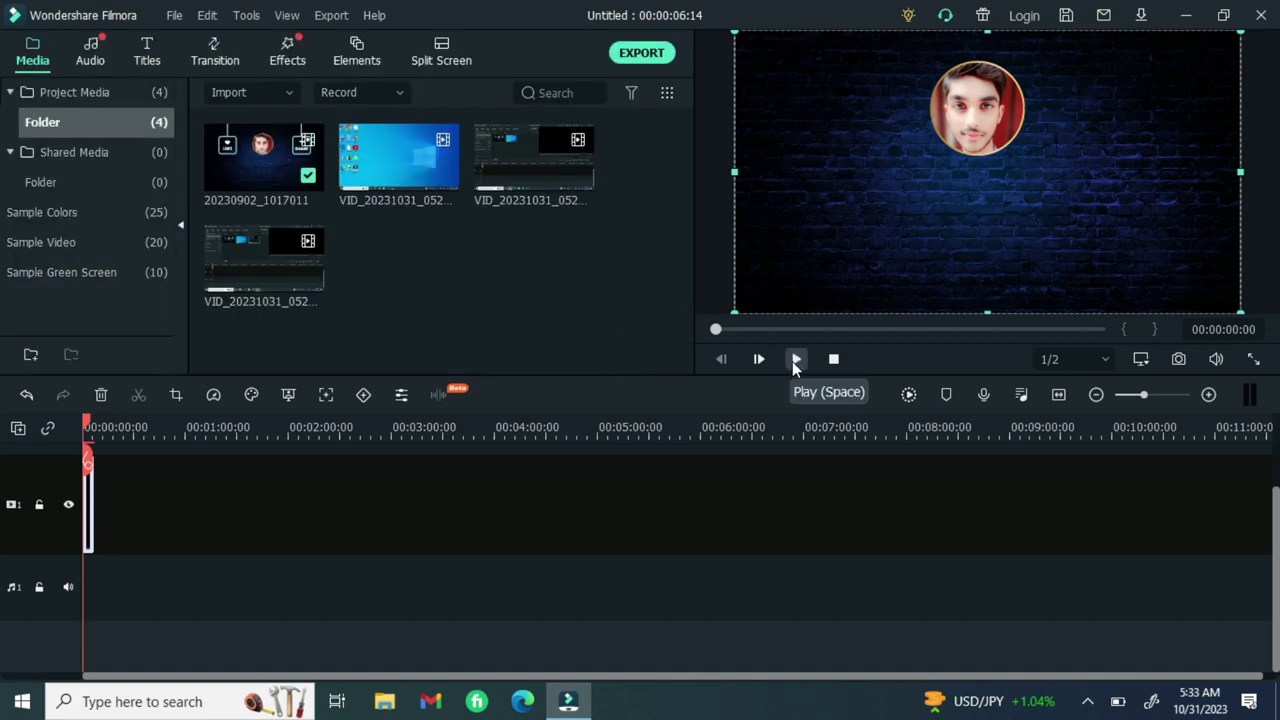
click(795, 360)
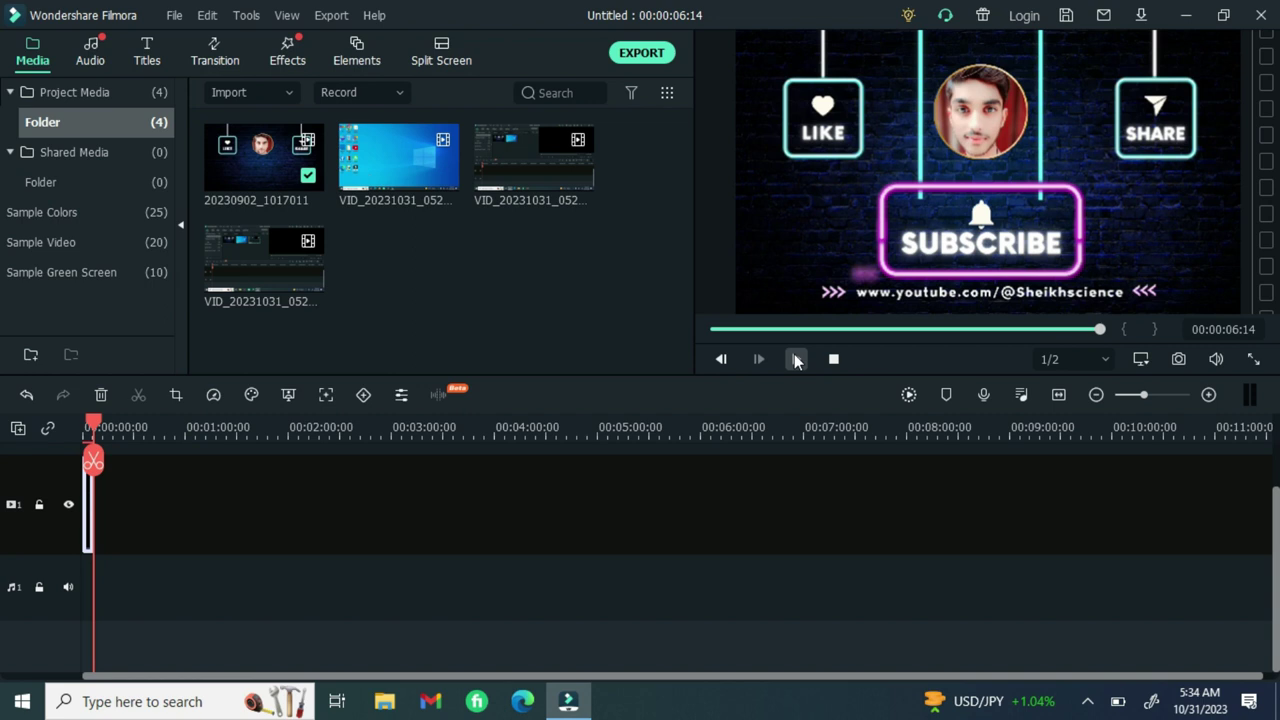
Step: Add a second copy of 20230902_1017011 after the stabilized clip and play the timeline from the start
mouse_move(310, 178)
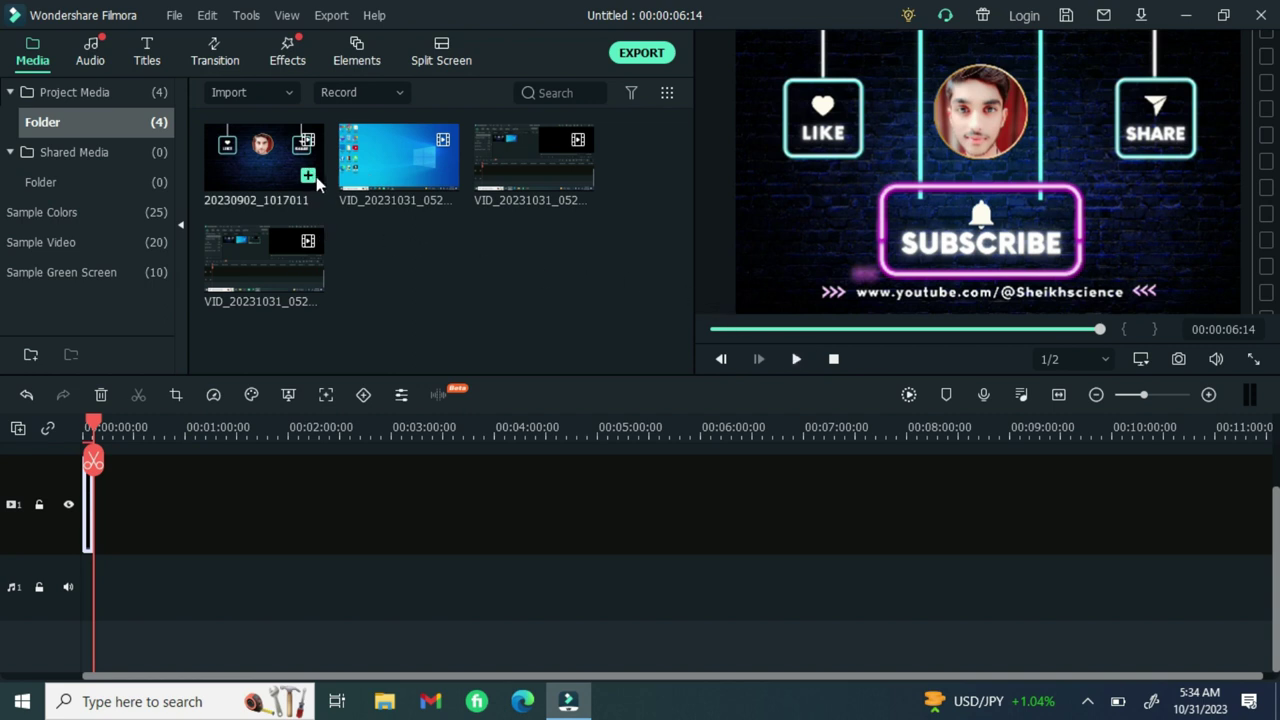
click(309, 177)
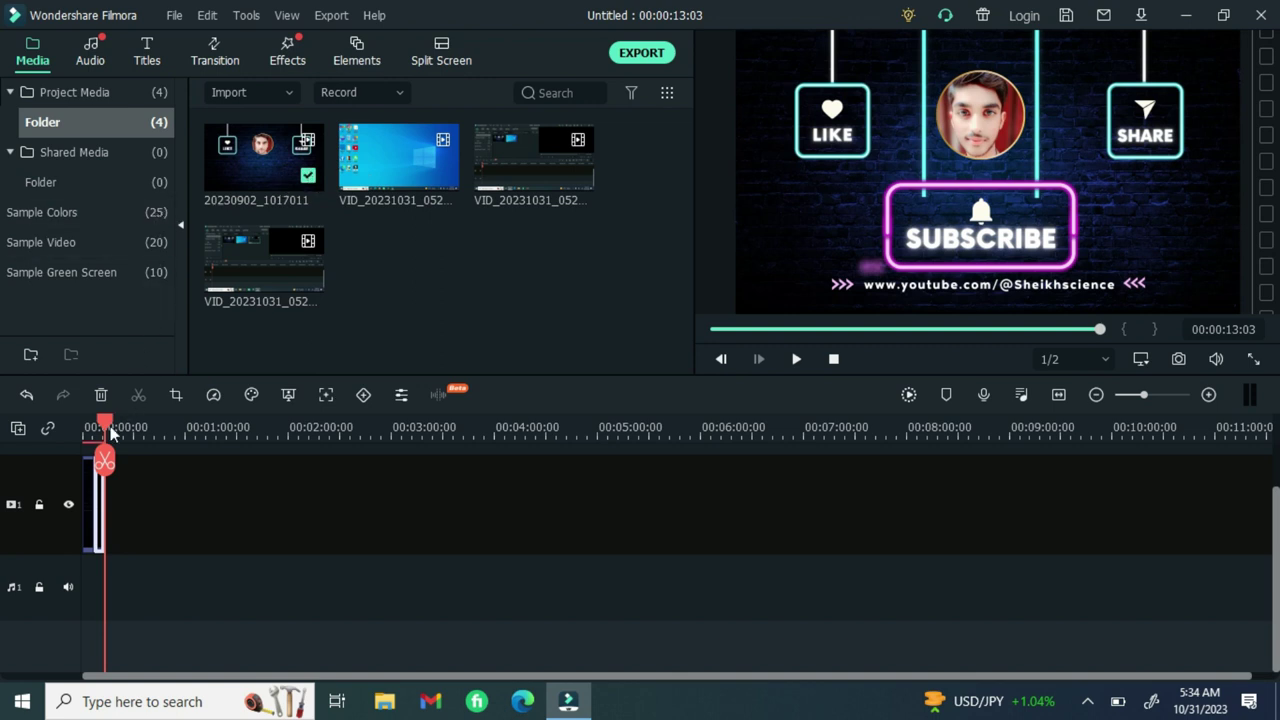
drag(110, 426, 73, 422)
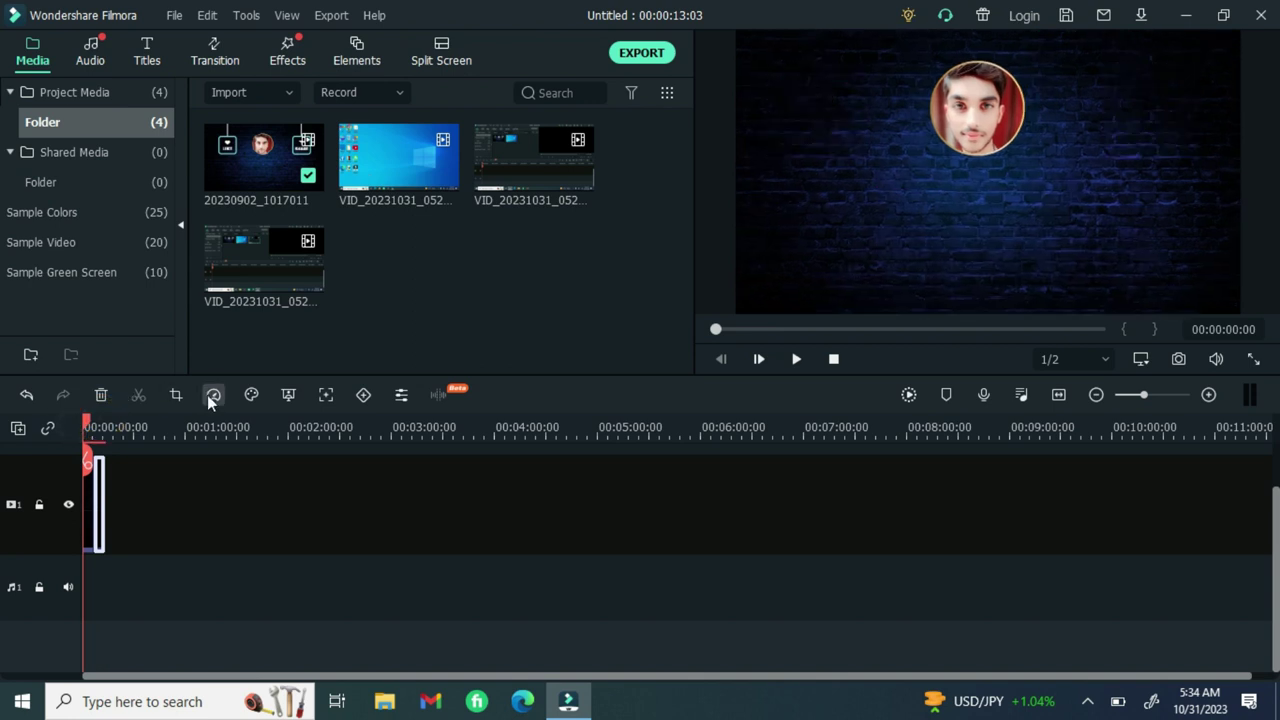
click(797, 360)
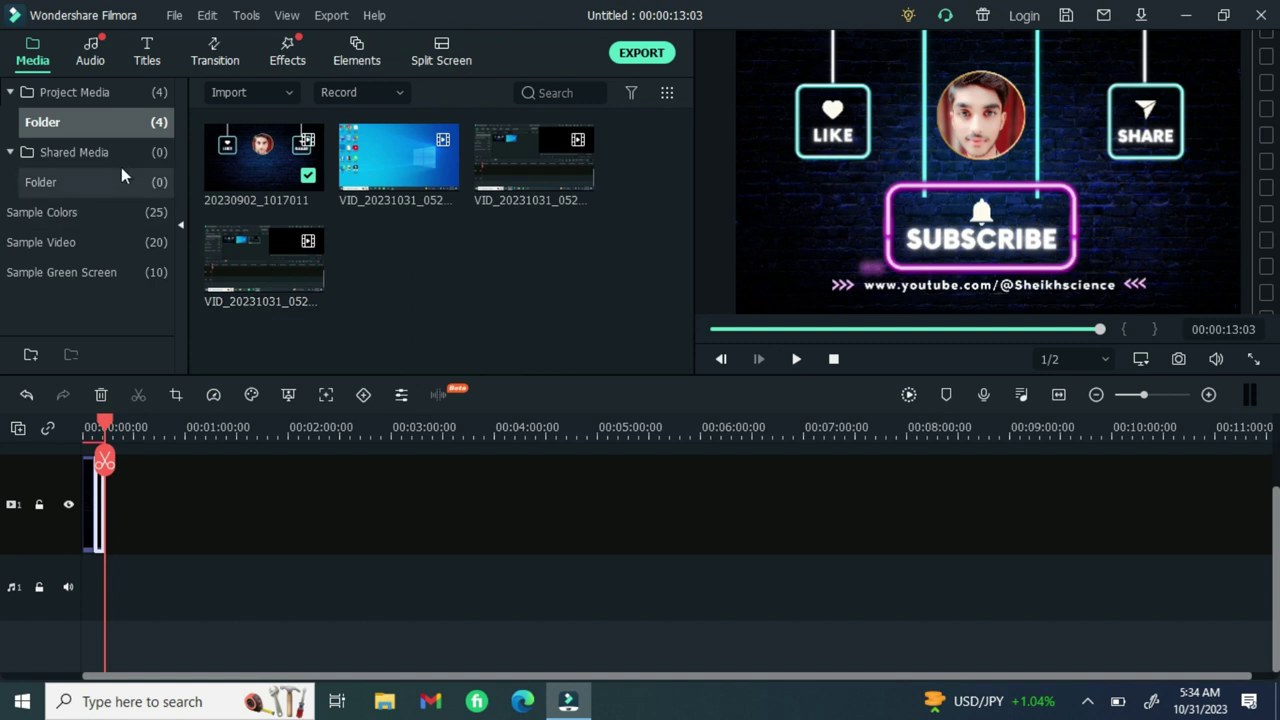
click(288, 91)
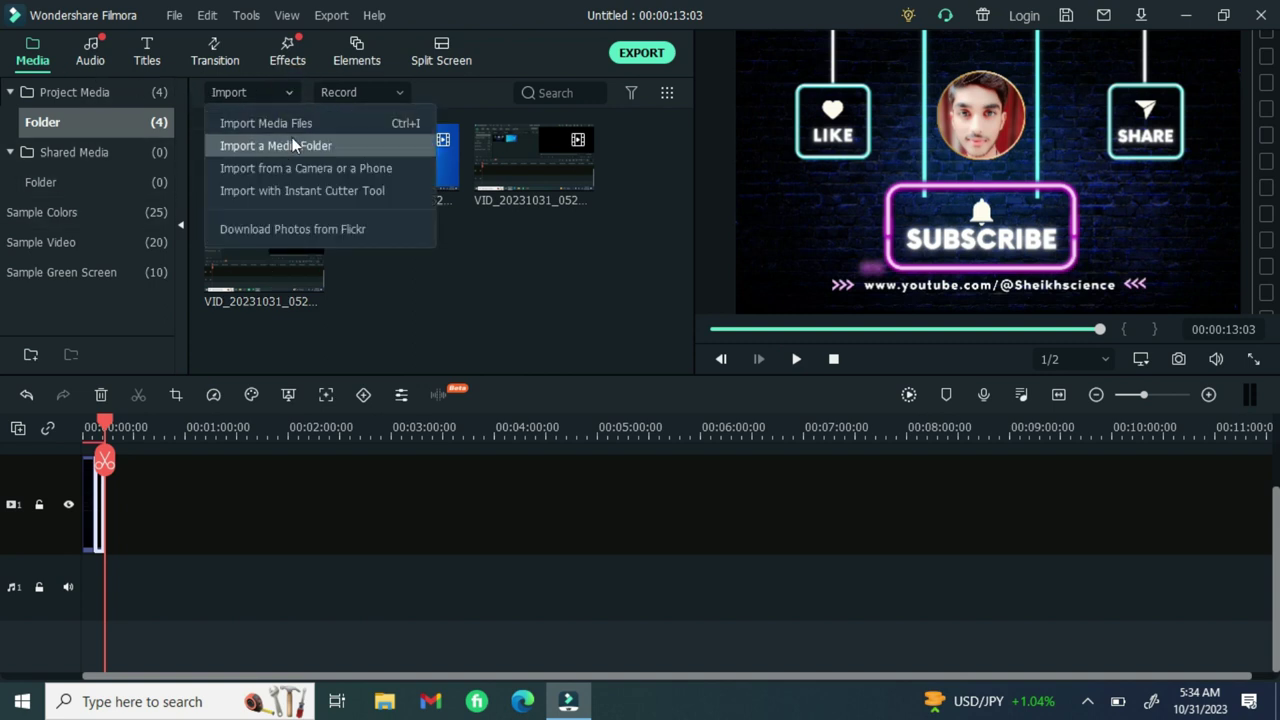
click(286, 123)
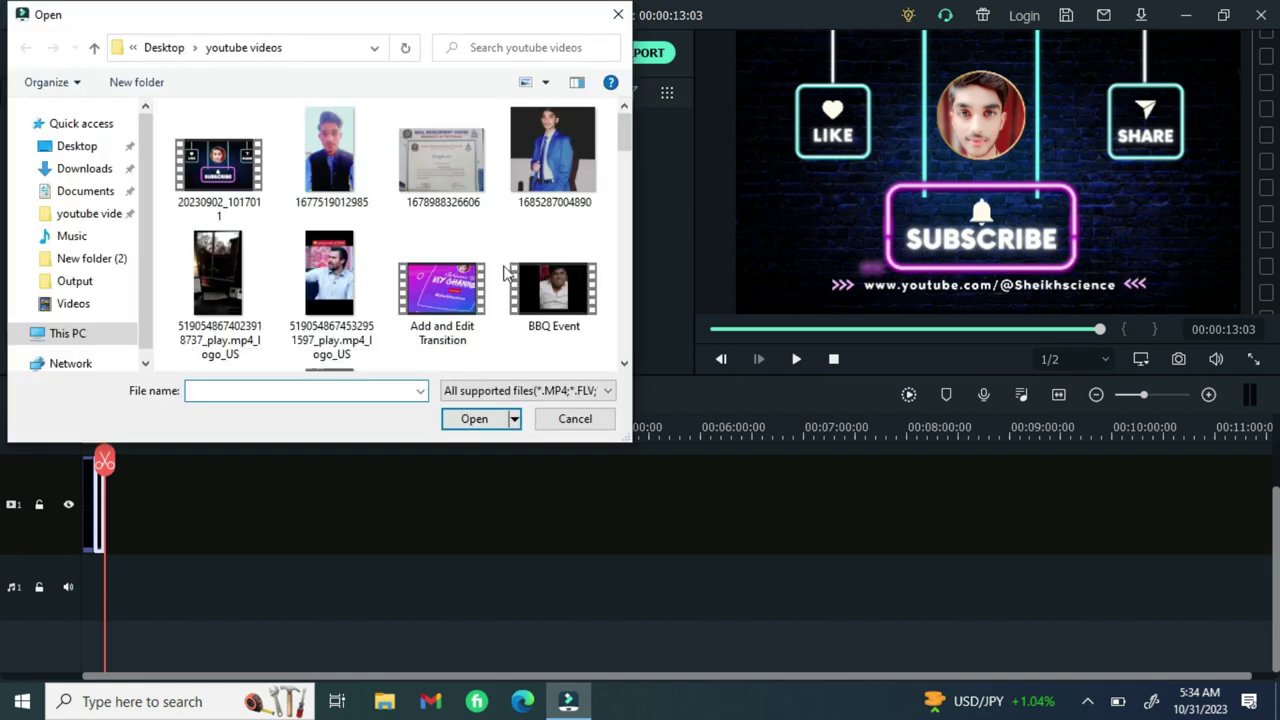
click(463, 313)
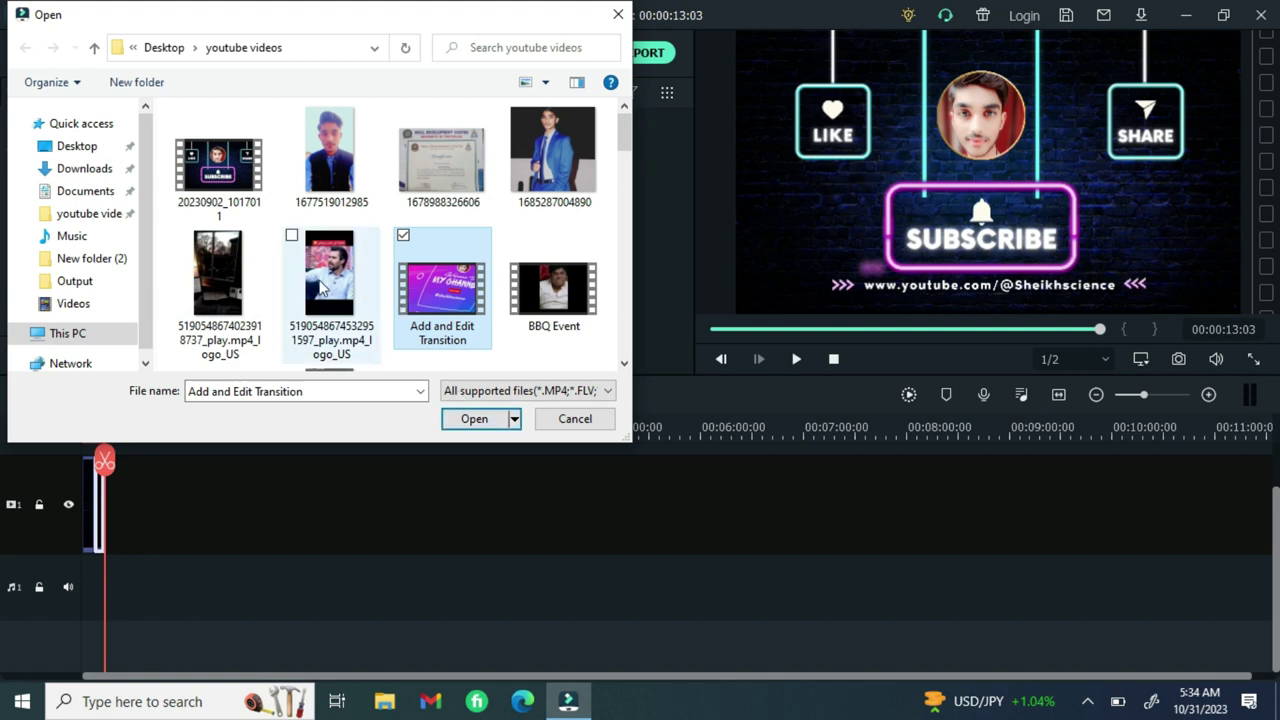
click(238, 288)
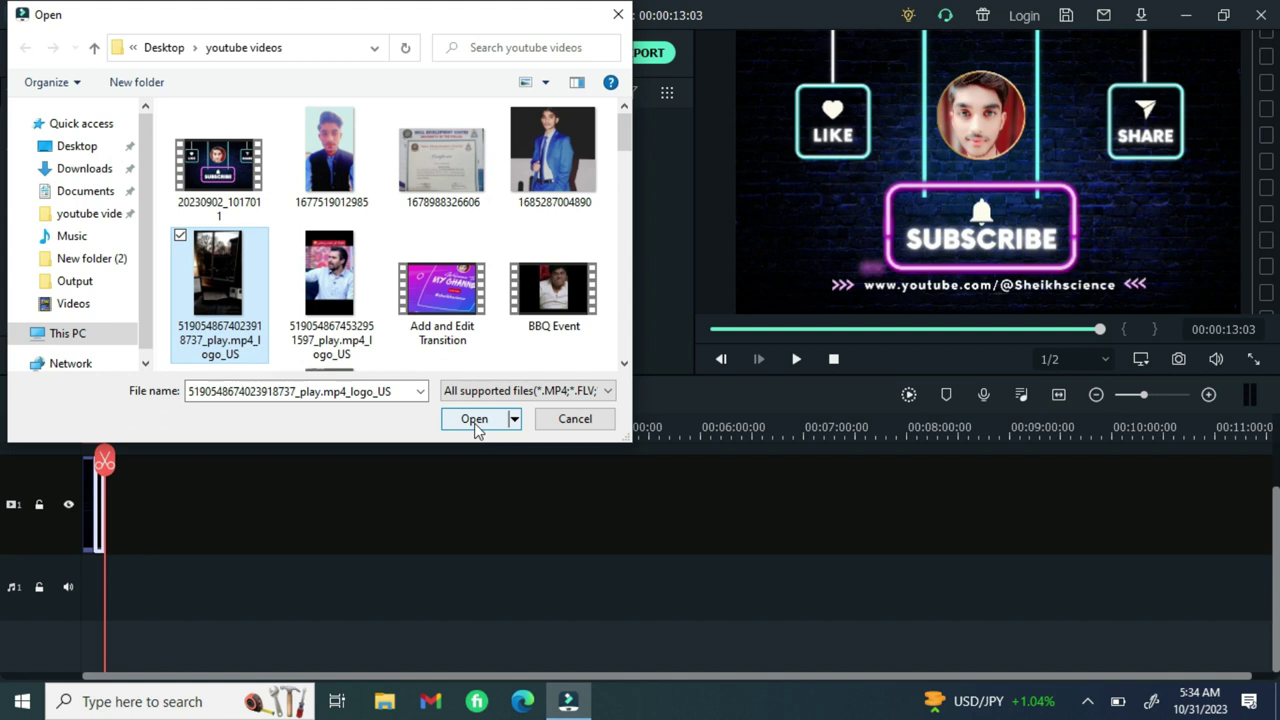
click(474, 419)
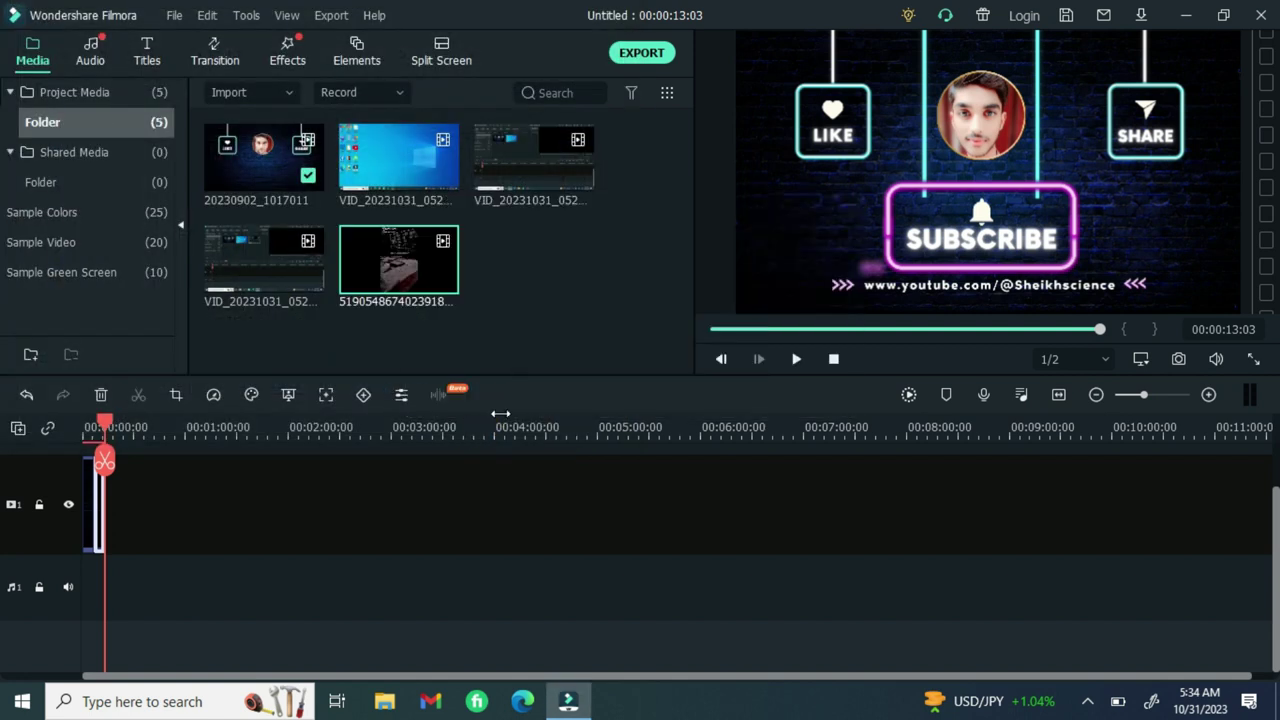
click(443, 276)
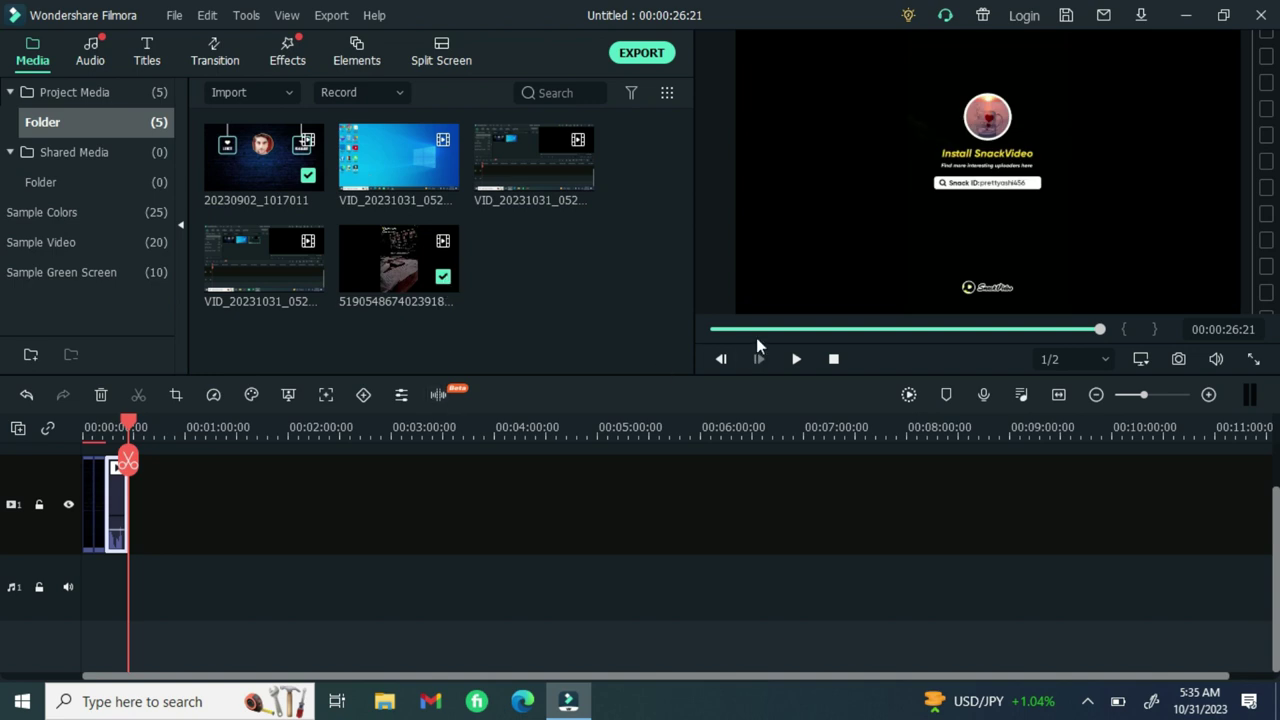
Step: Play the timeline, skipping ahead to the newly added vertical clip
click(795, 362)
click(795, 362)
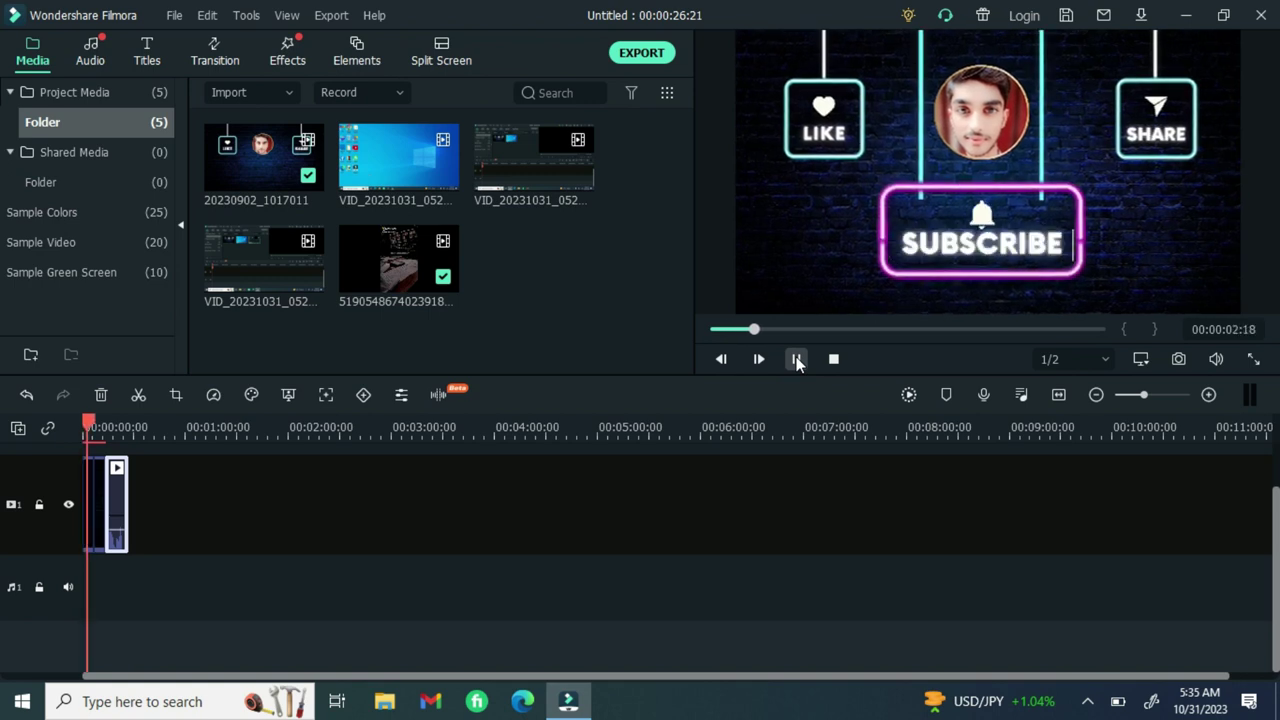
drag(88, 420, 105, 443)
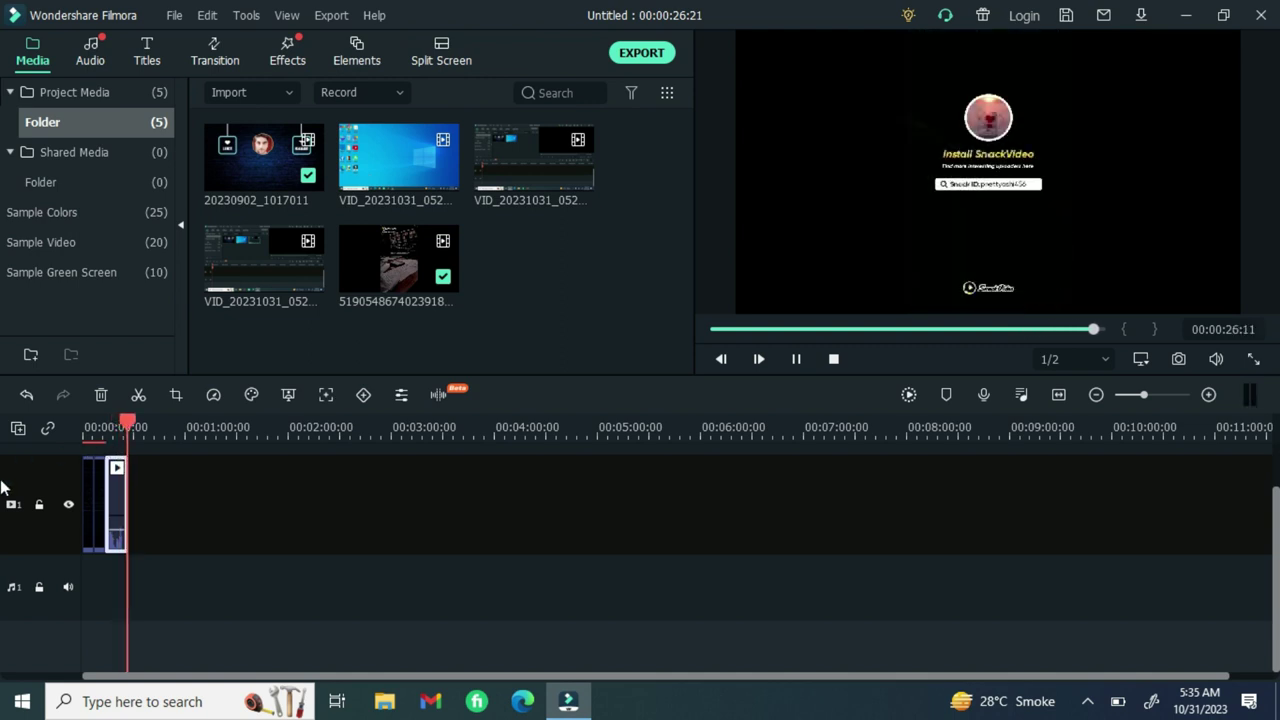
Step: Enable Stabilization on the newly added vertical clip
double_click(117, 510)
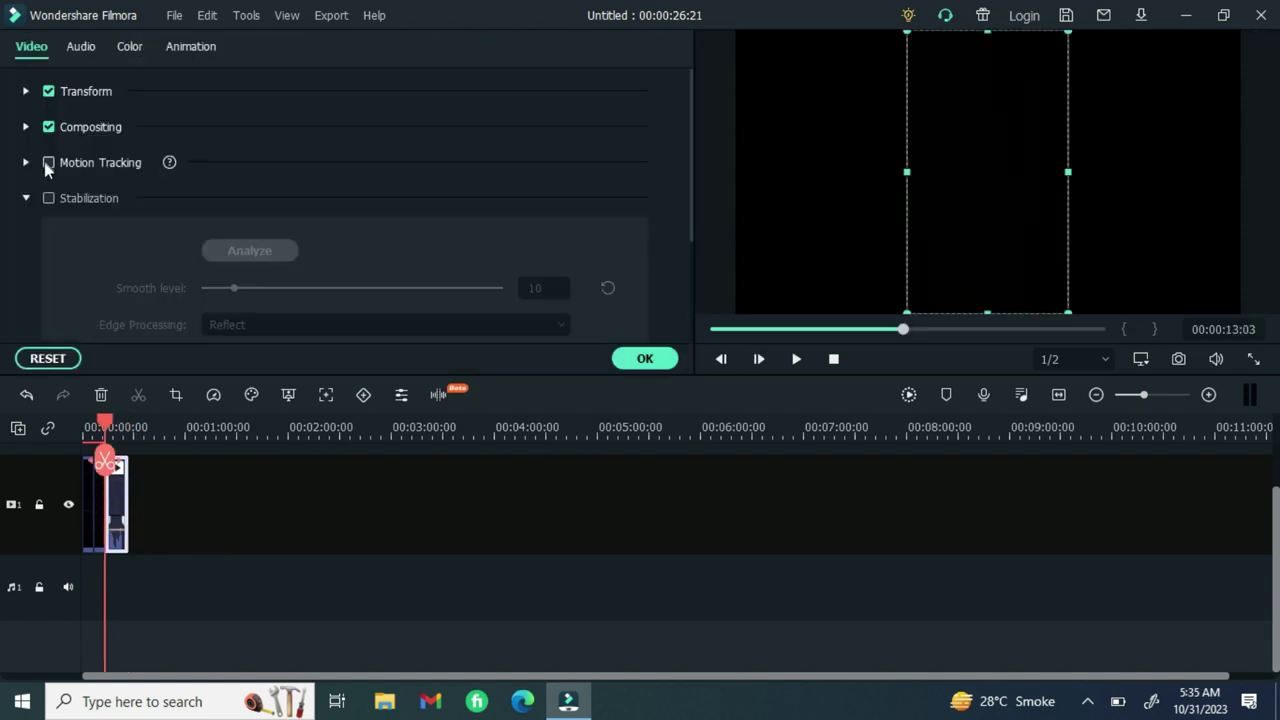
click(47, 198)
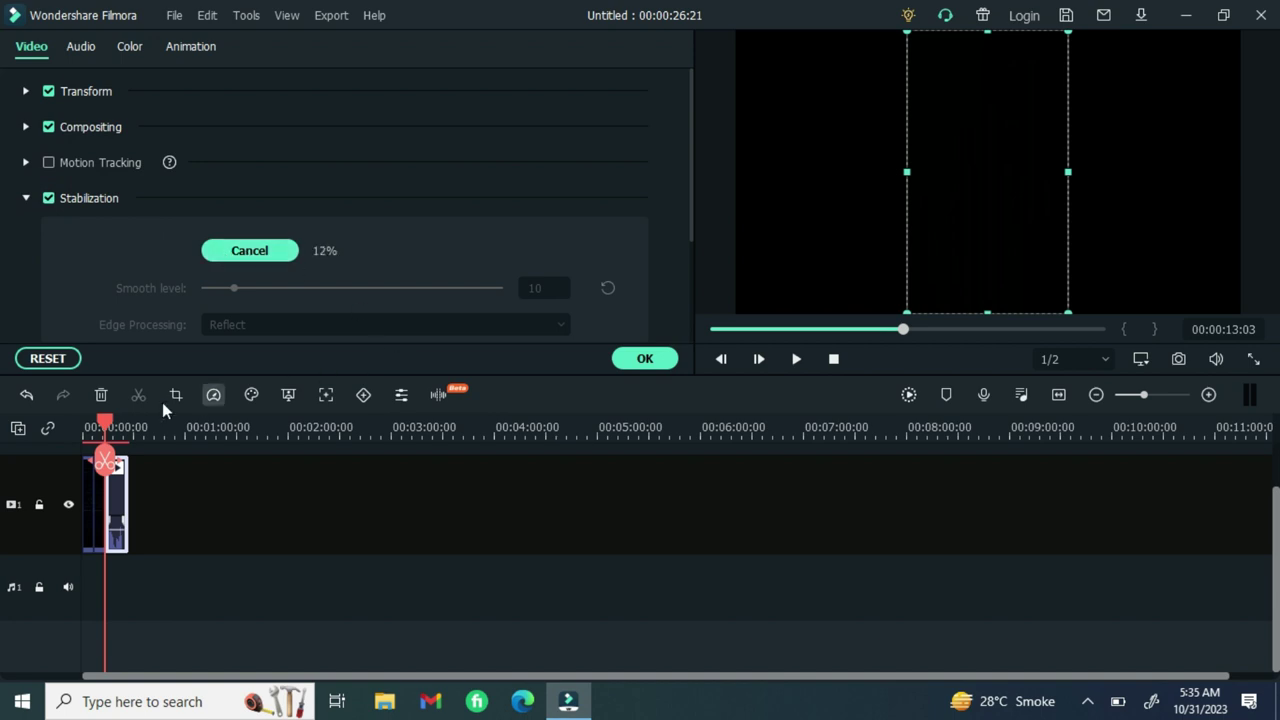
Step: Delete both copies of the 20230902_1017011 clip from the timeline
click(97, 487)
key(space)
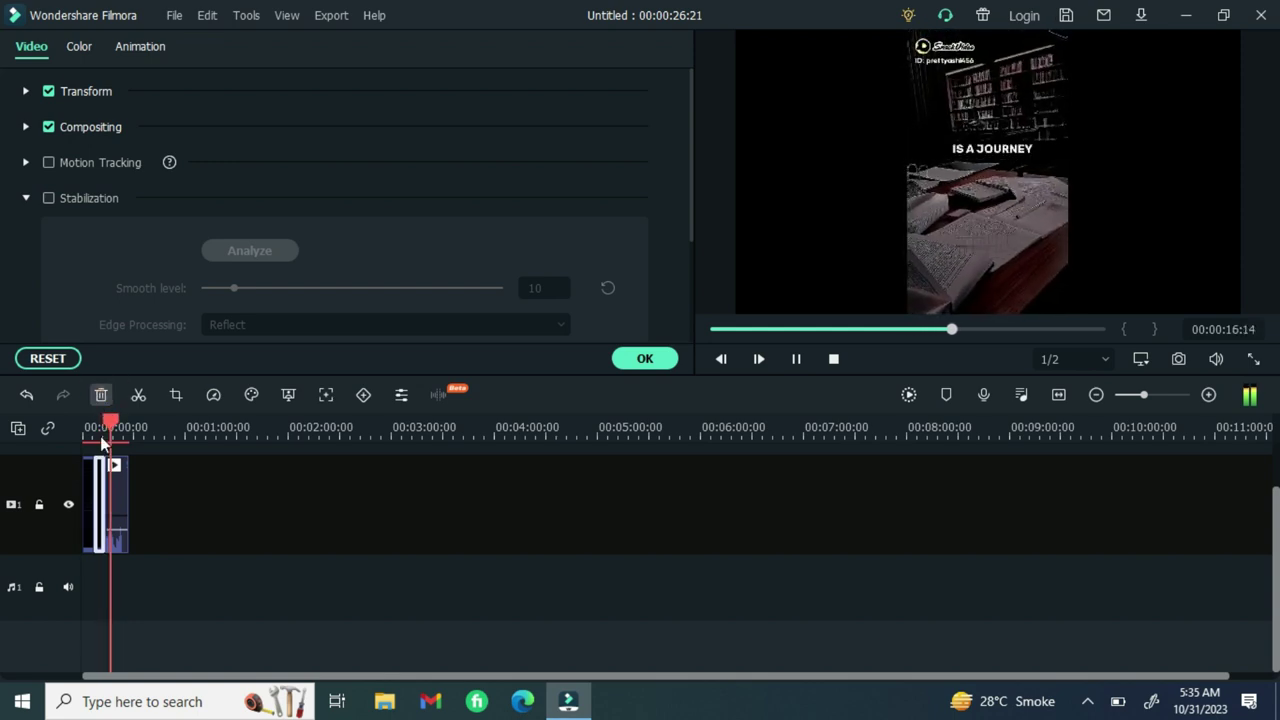
click(98, 394)
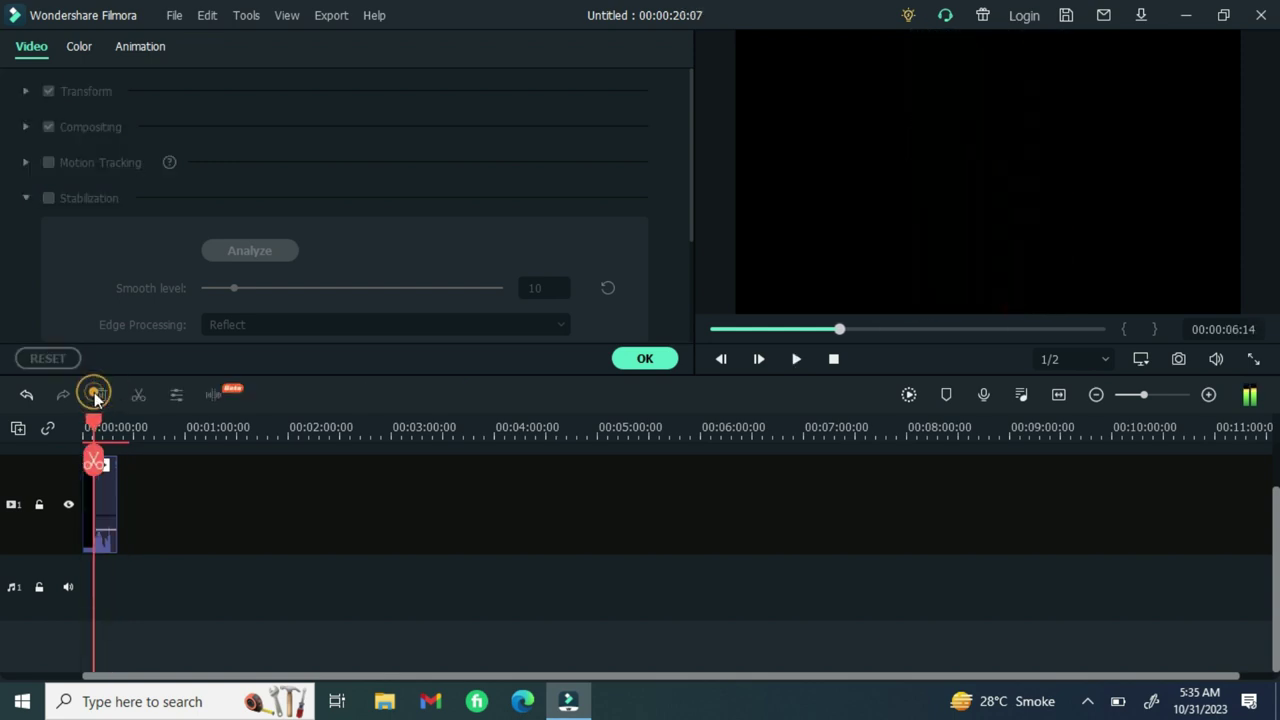
click(90, 520)
key(space)
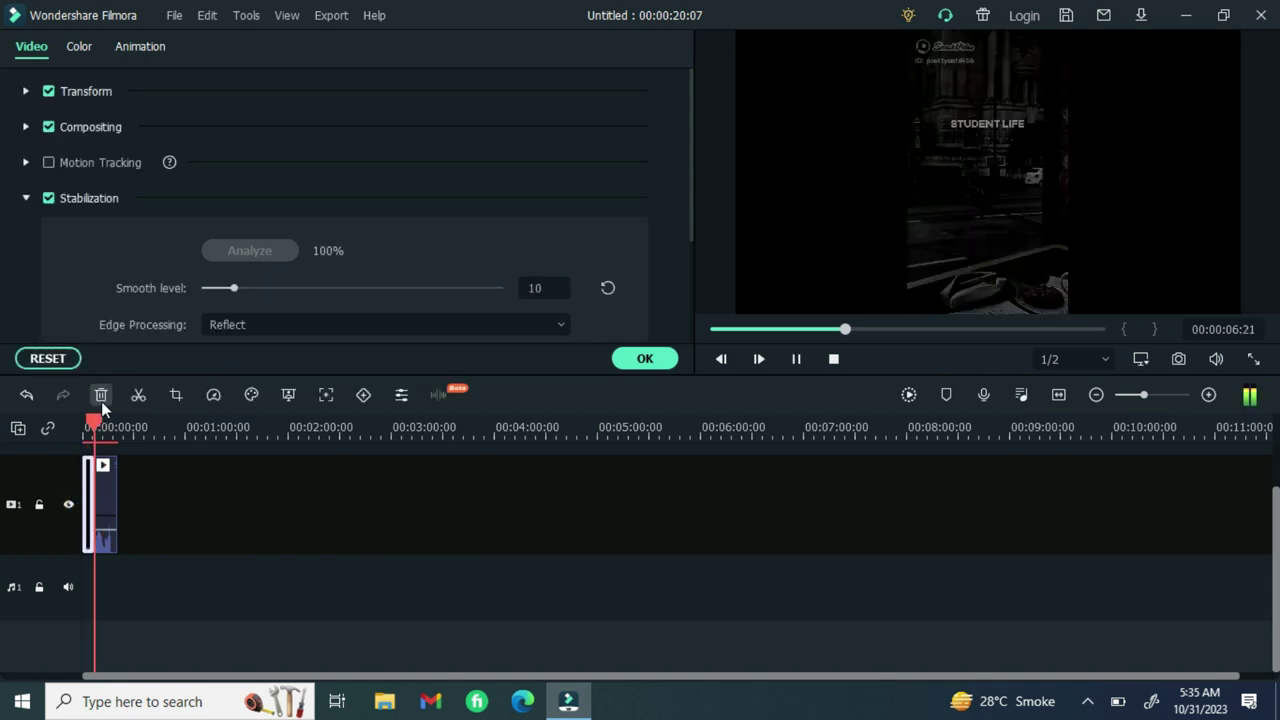
click(101, 396)
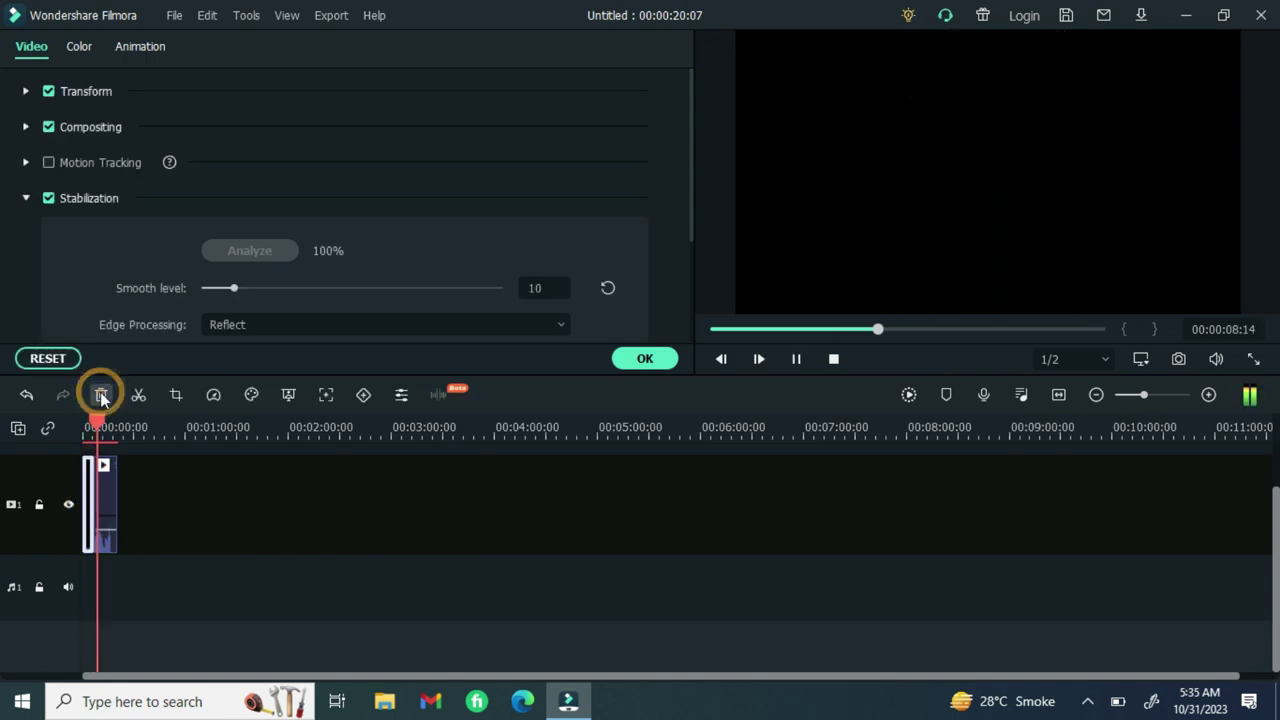
Step: Apply the remaining clip's stabilization settings and play it back
click(94, 510)
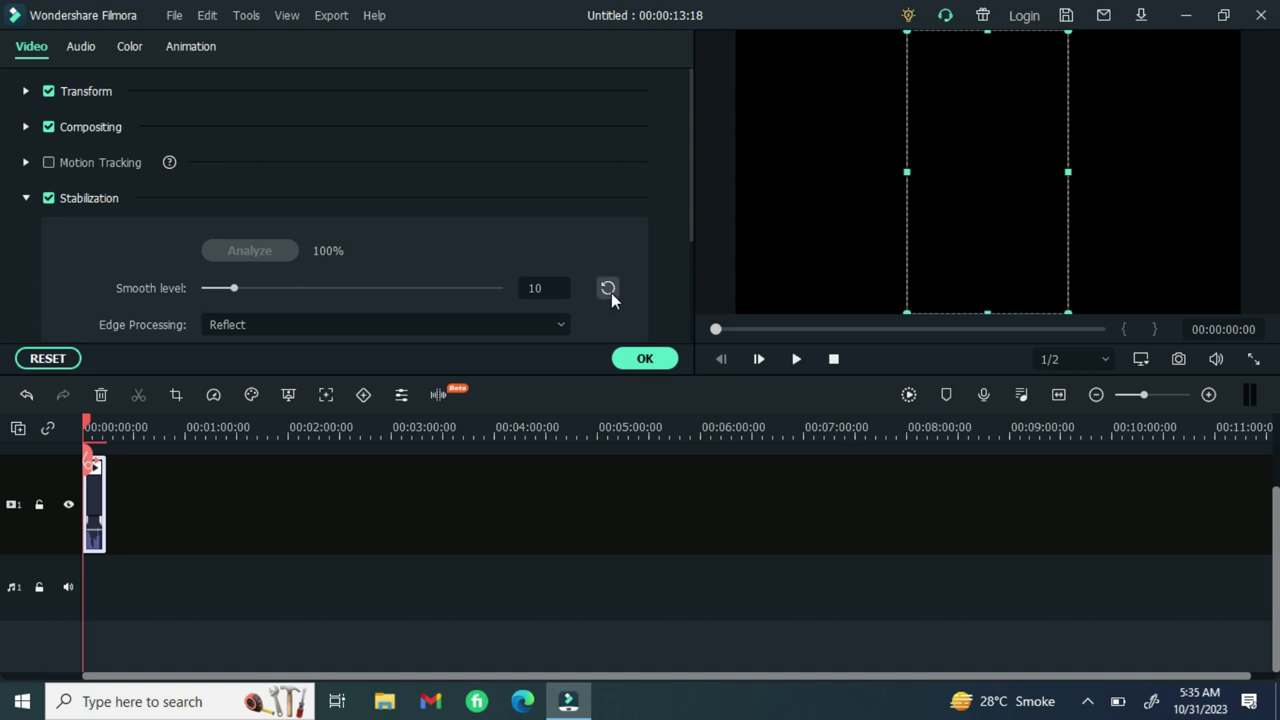
click(645, 358)
click(795, 358)
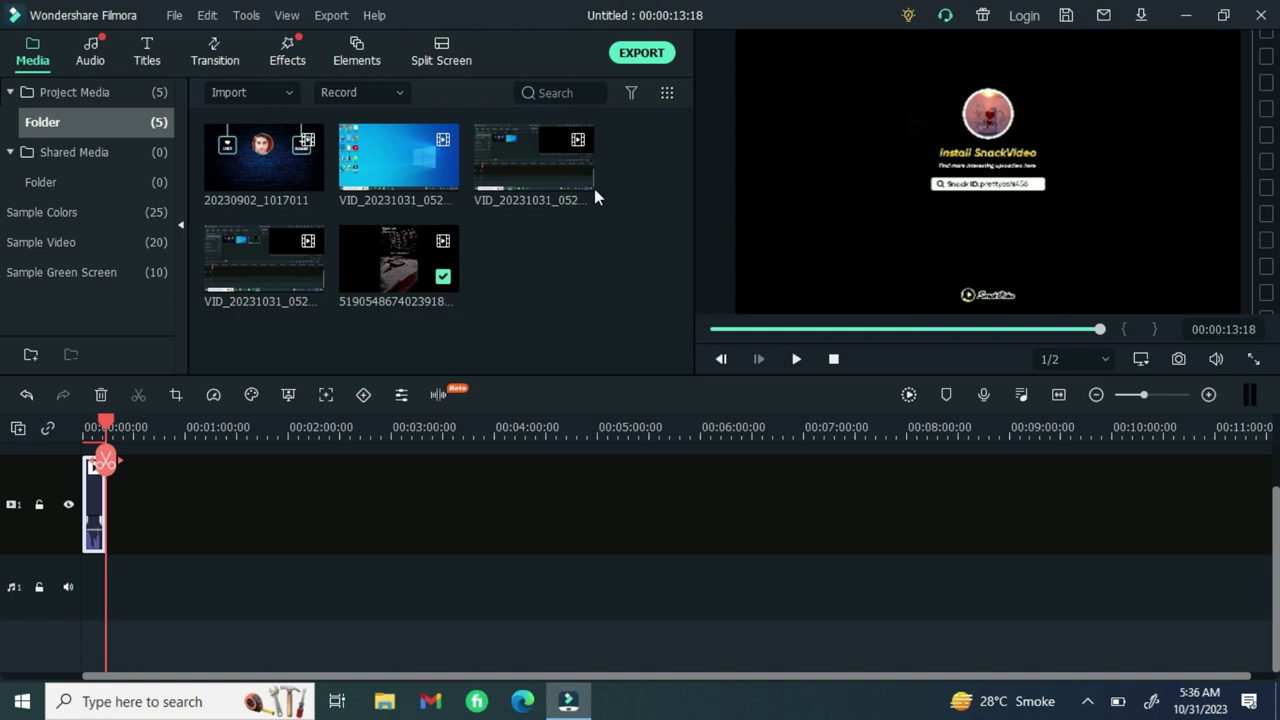
click(290, 93)
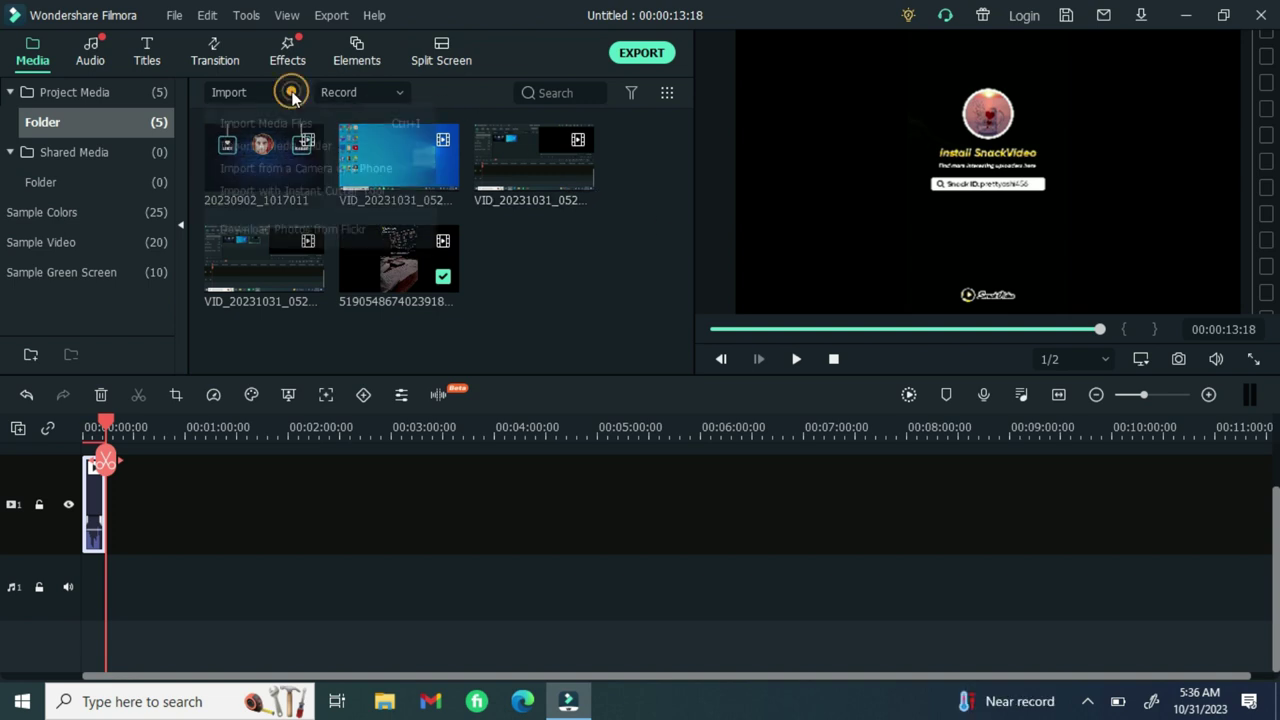
click(293, 148)
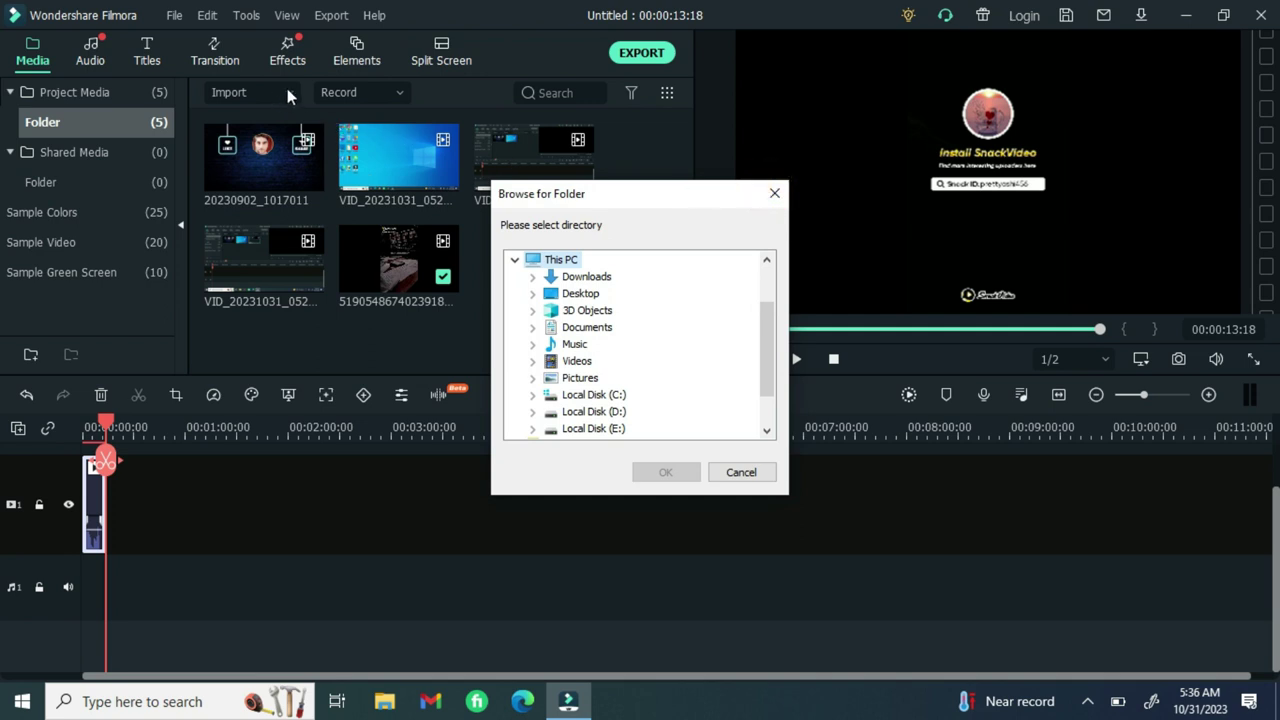
click(774, 193)
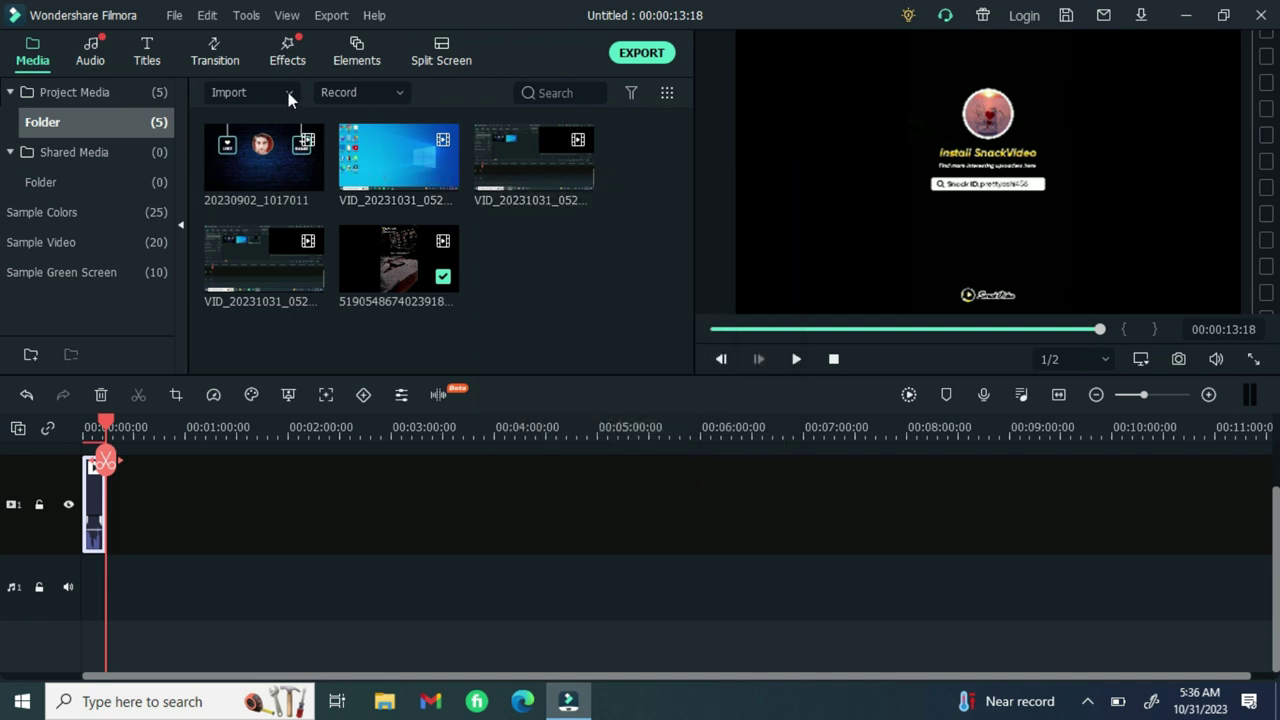
click(288, 95)
click(260, 122)
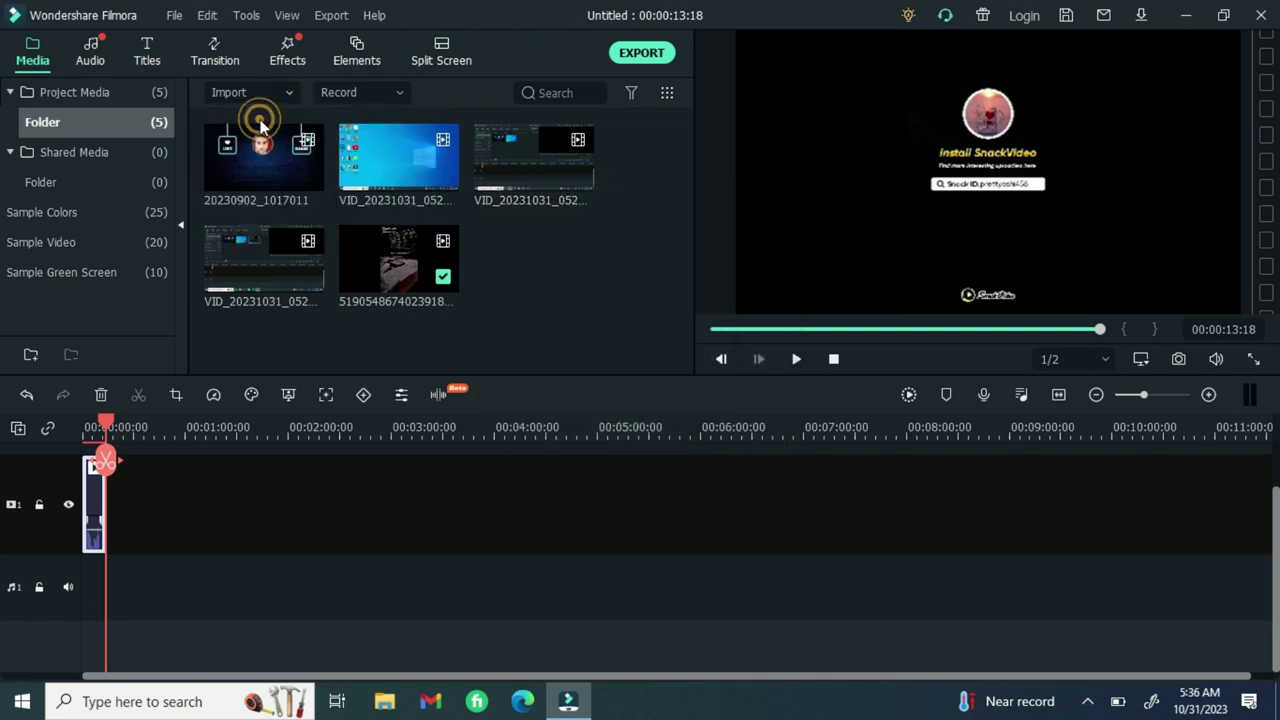
click(236, 295)
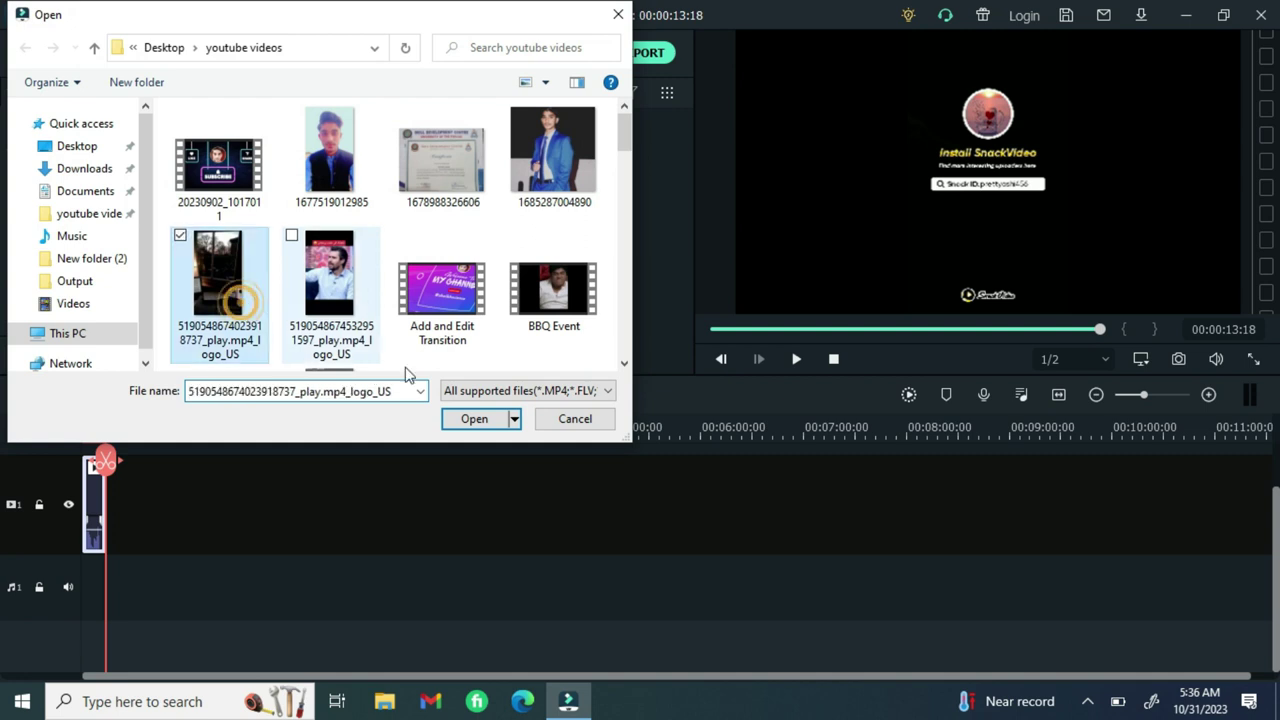
click(472, 419)
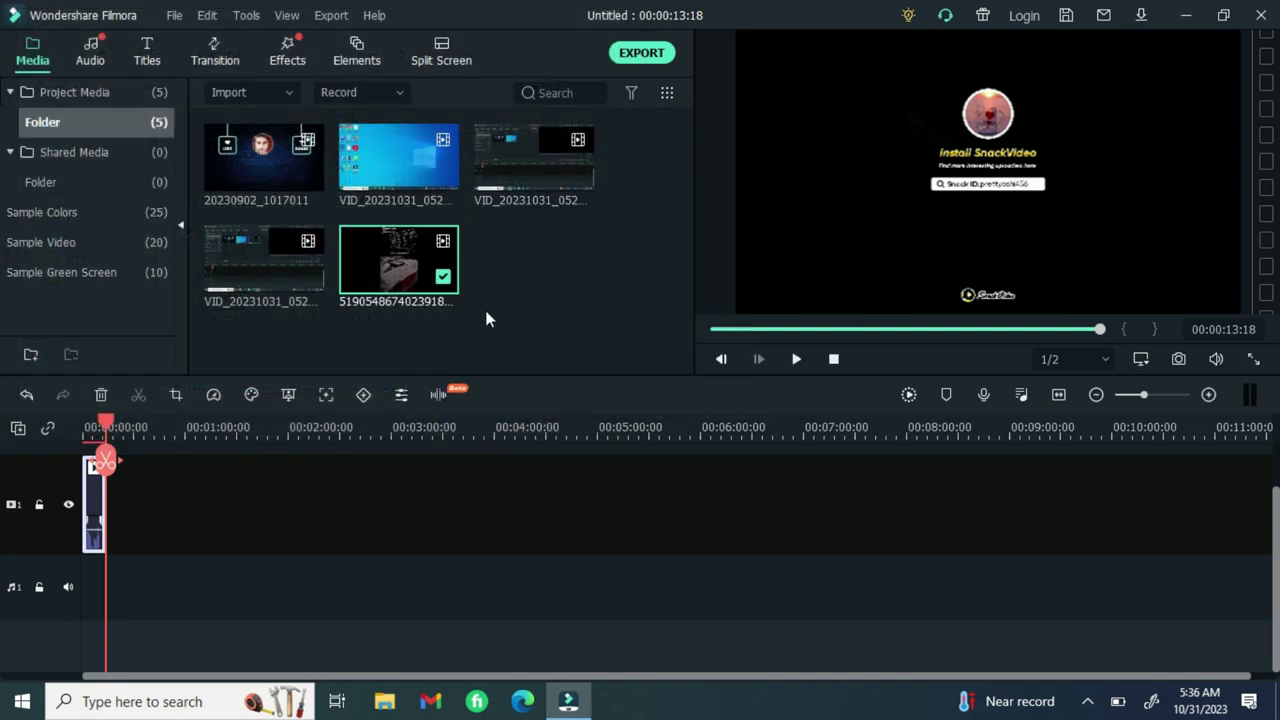
click(443, 277)
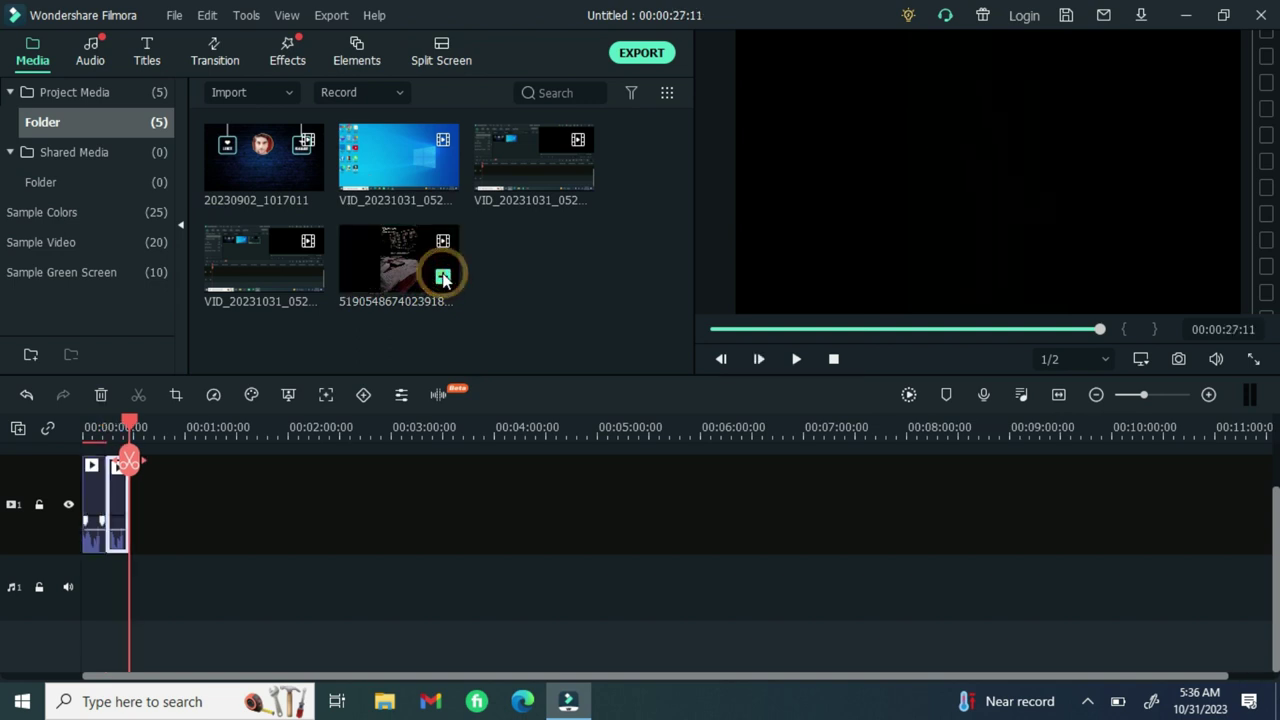
click(797, 359)
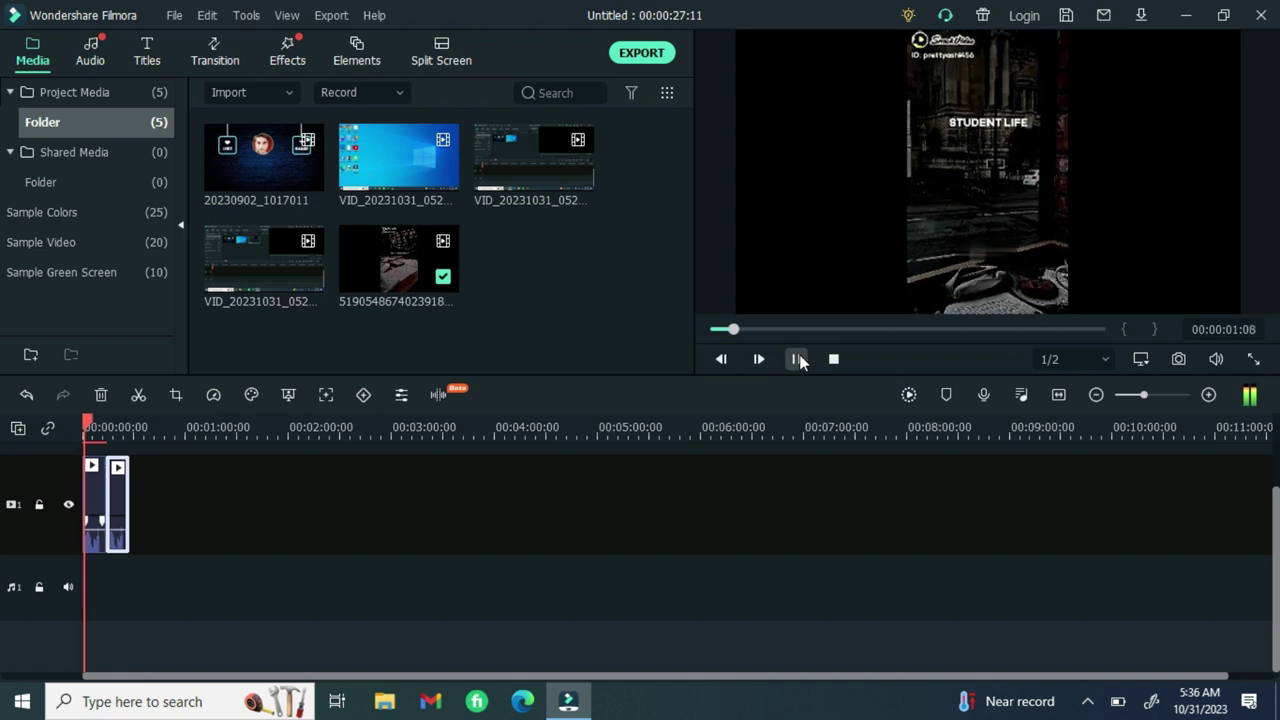